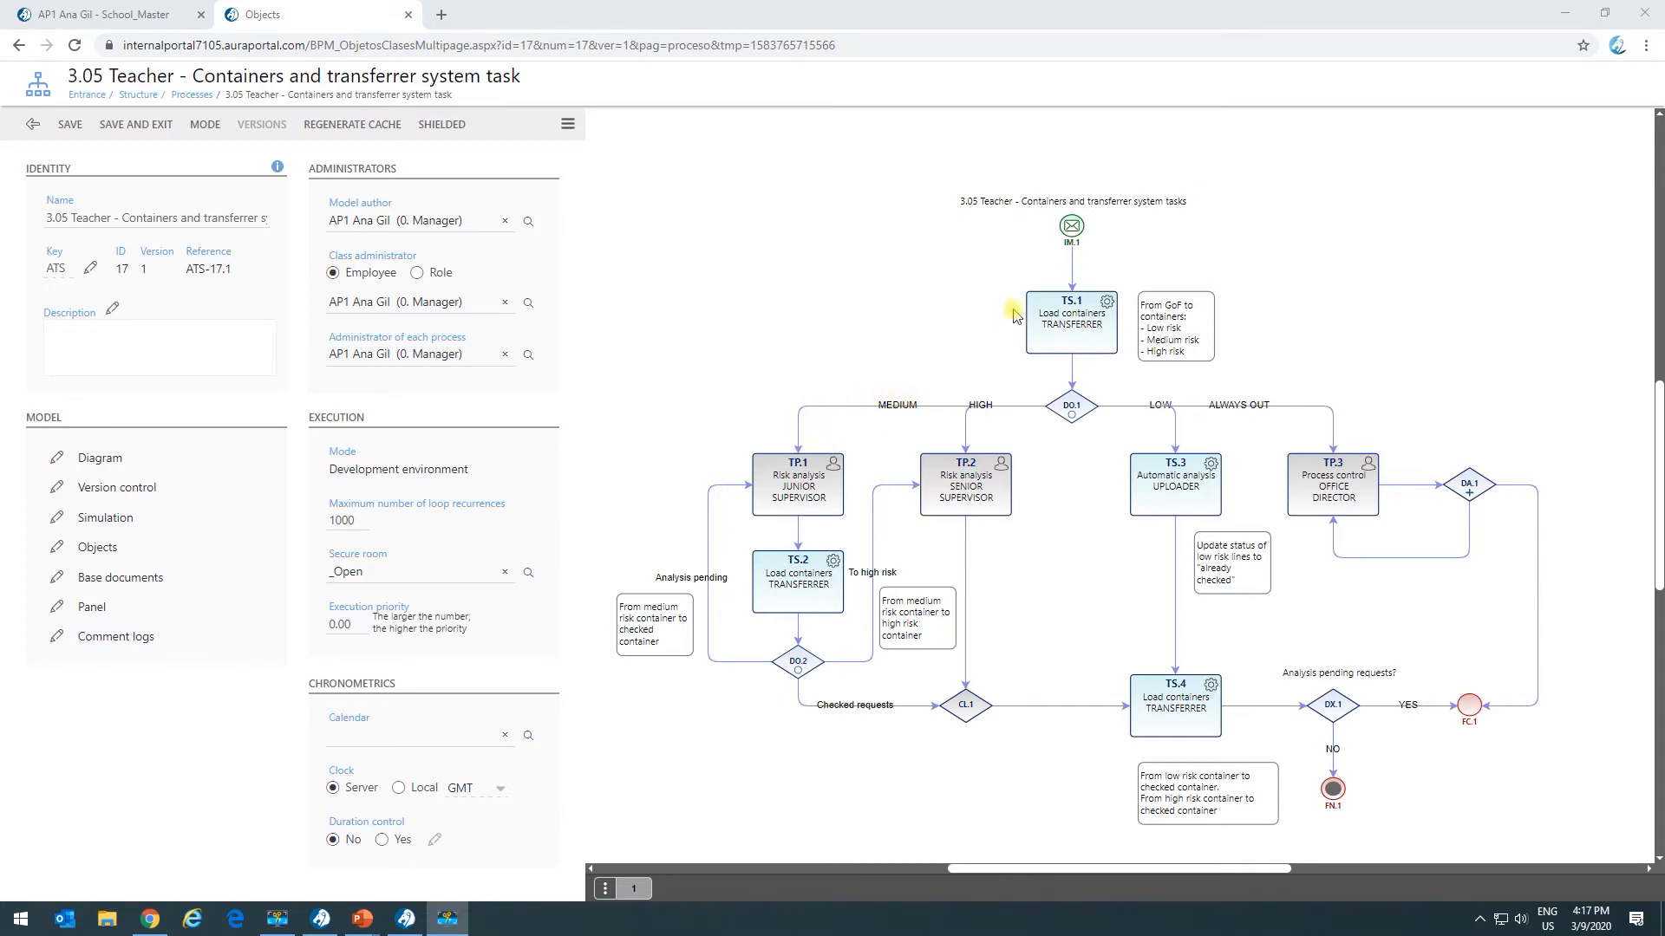
Open system task TS.1 and review the transfer settings and line limits for the transfer to Credit requests/Low risk.
{"action": "left_click", "coordinate": [1072, 303]}
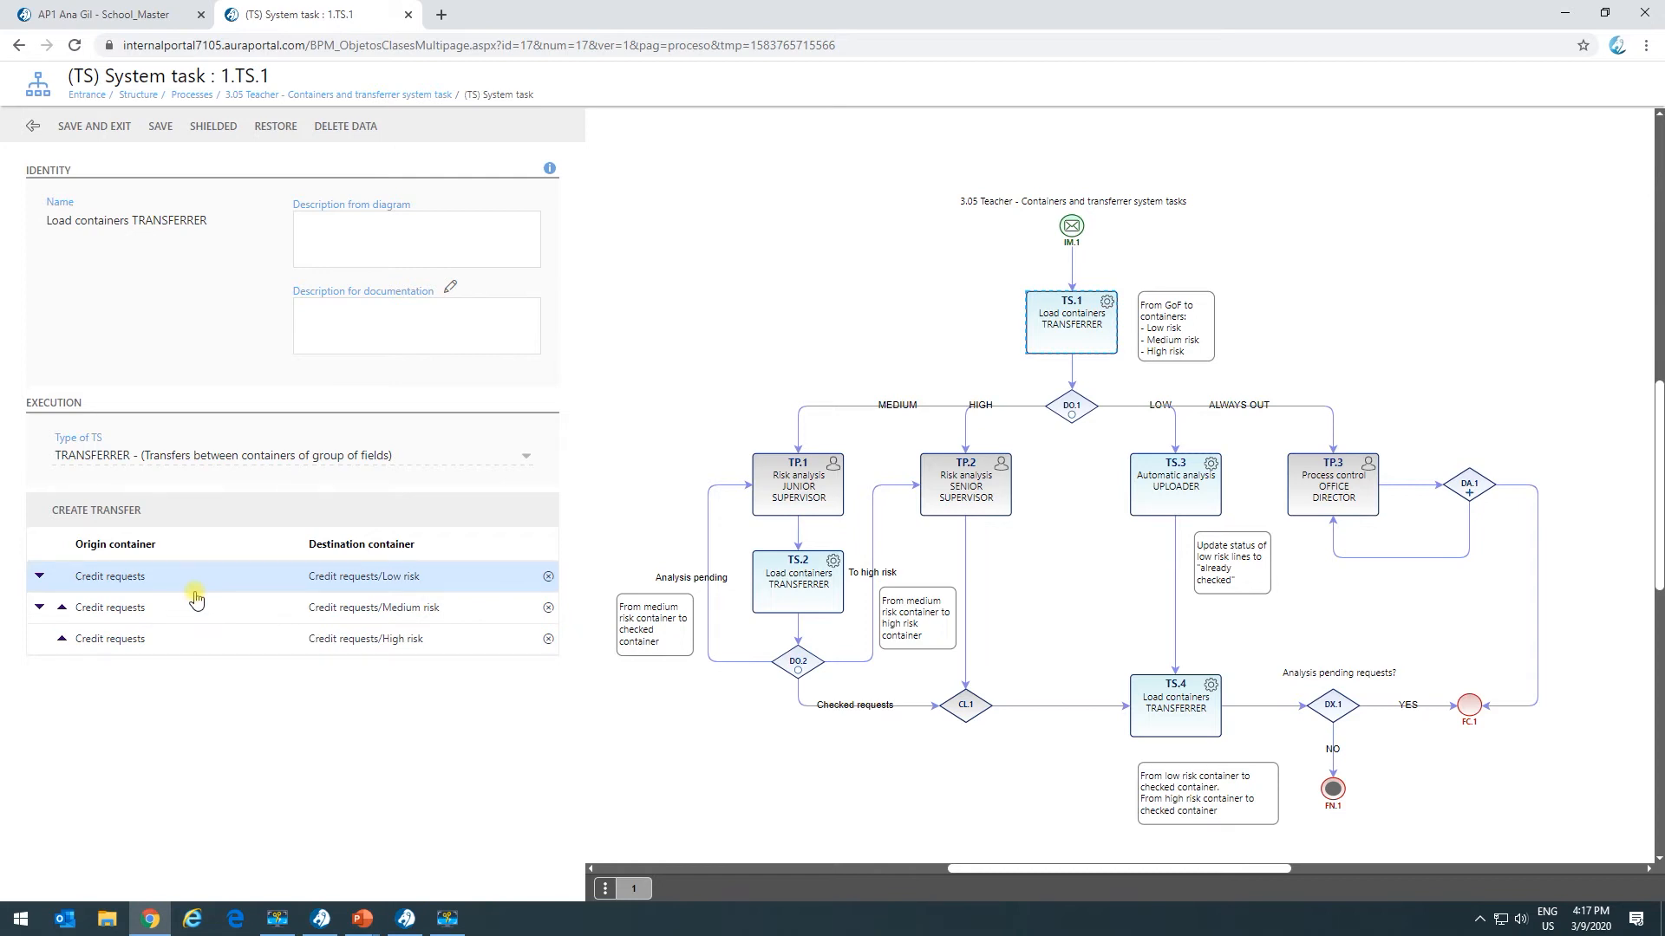
{"action": "left_click", "coordinate": [93, 578]}
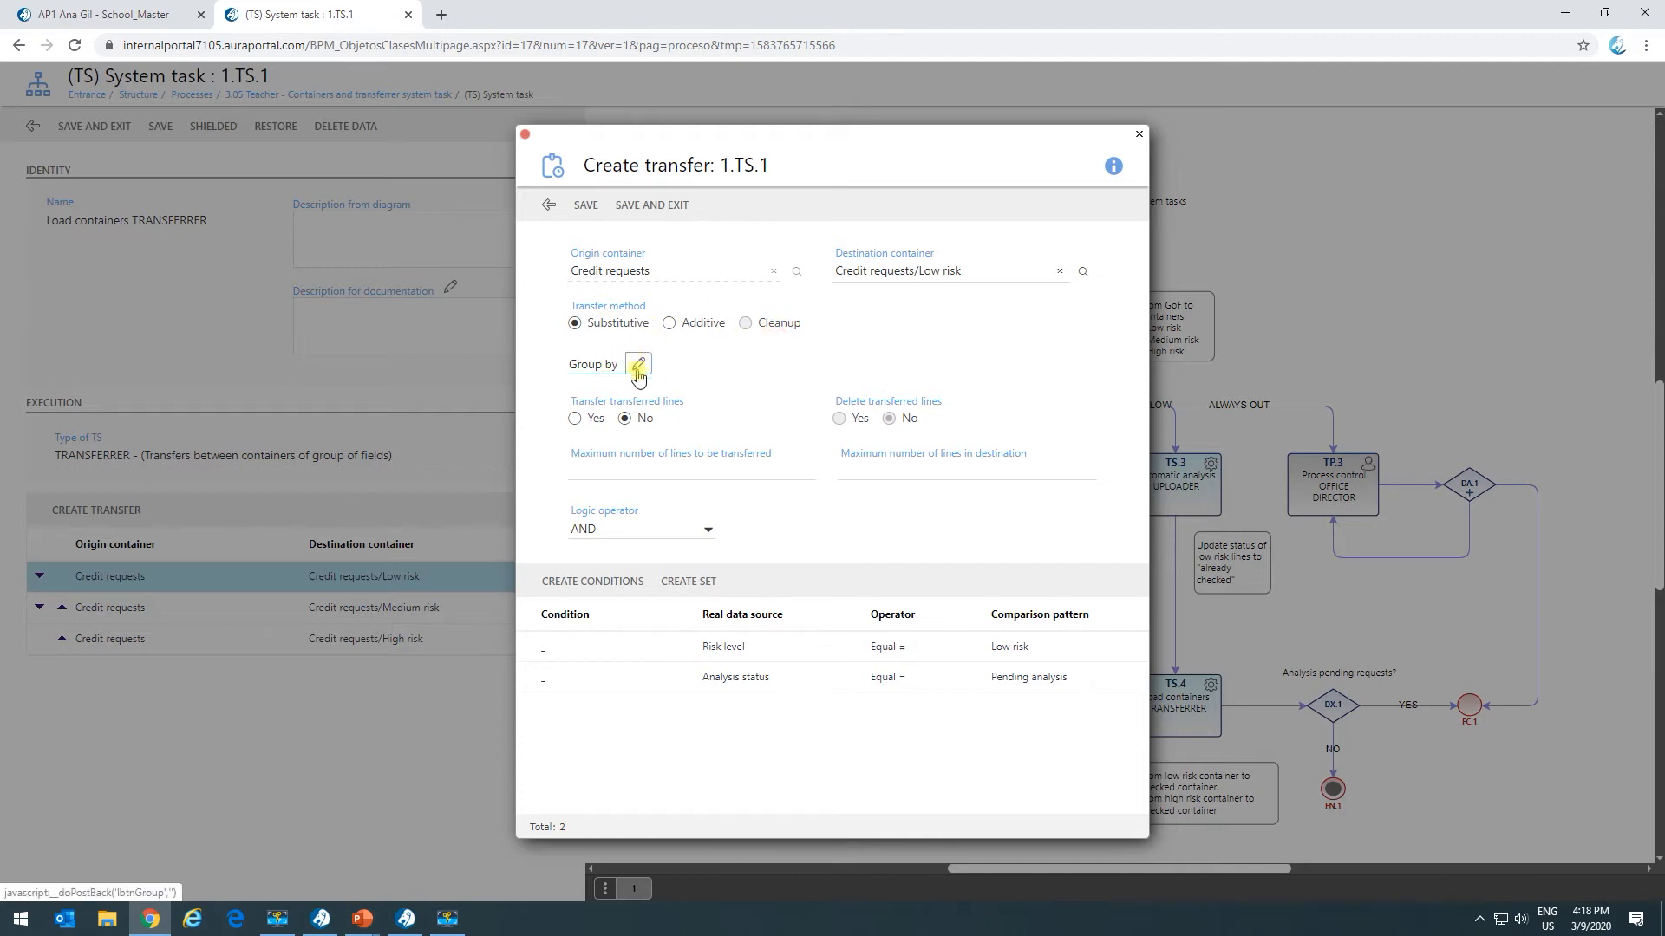
{"action": "left_click_drag", "start_coordinate": [588, 402], "coordinate": [680, 391]}
{"action": "left_click", "coordinate": [657, 405]}
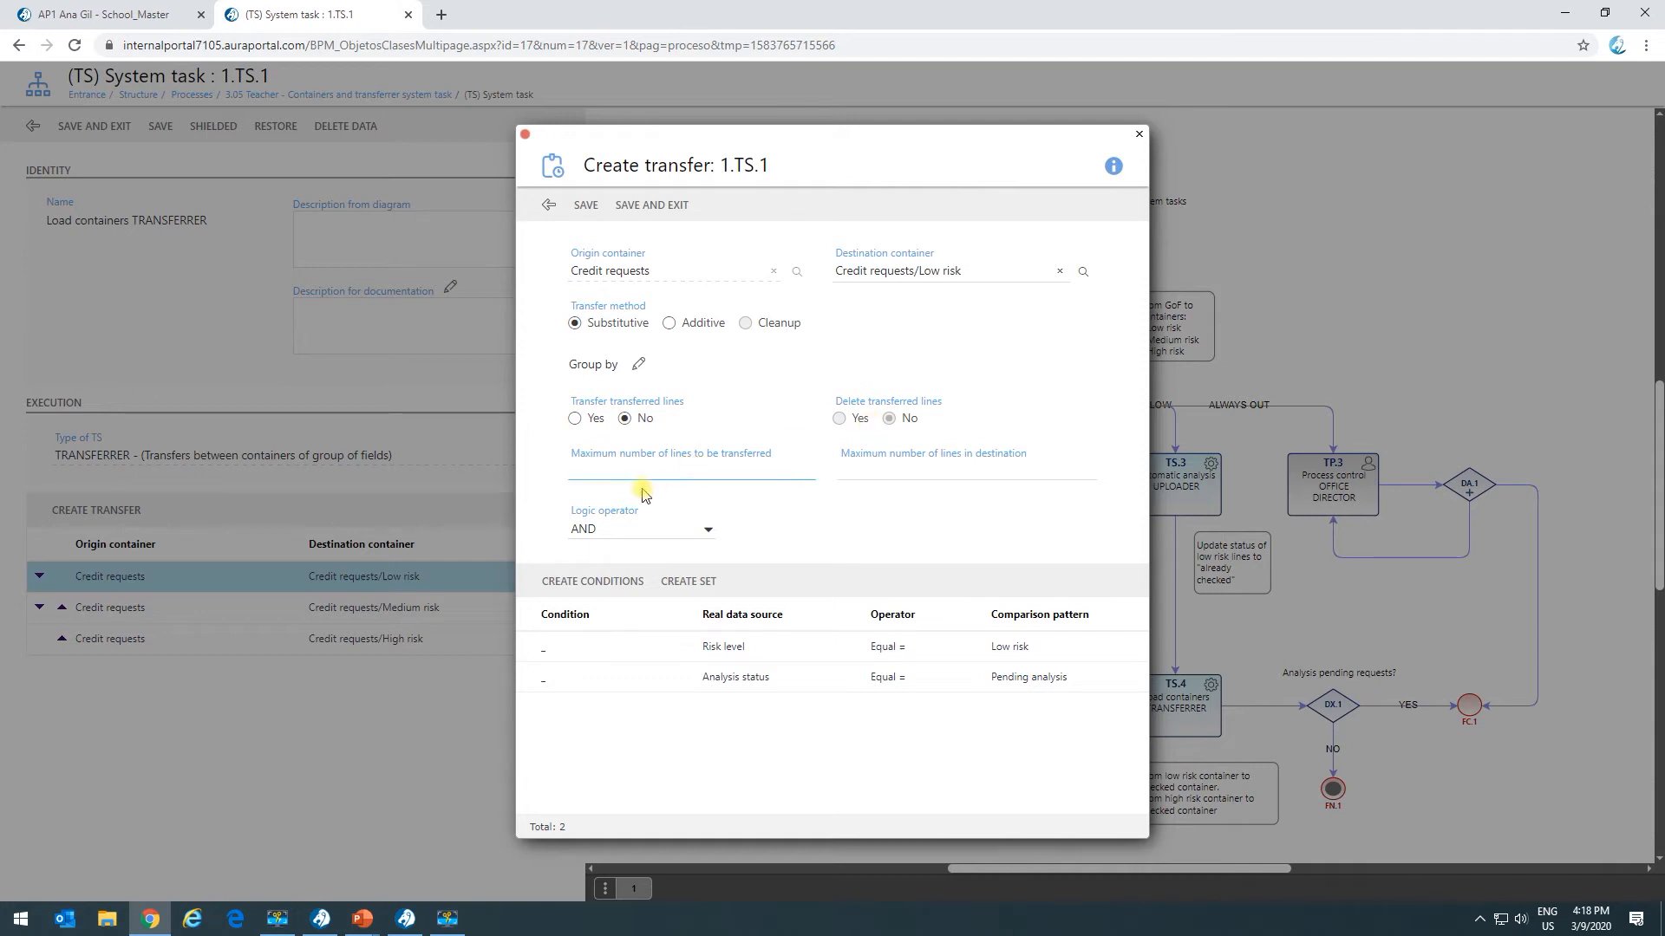
{"action": "left_click", "coordinate": [599, 470]}
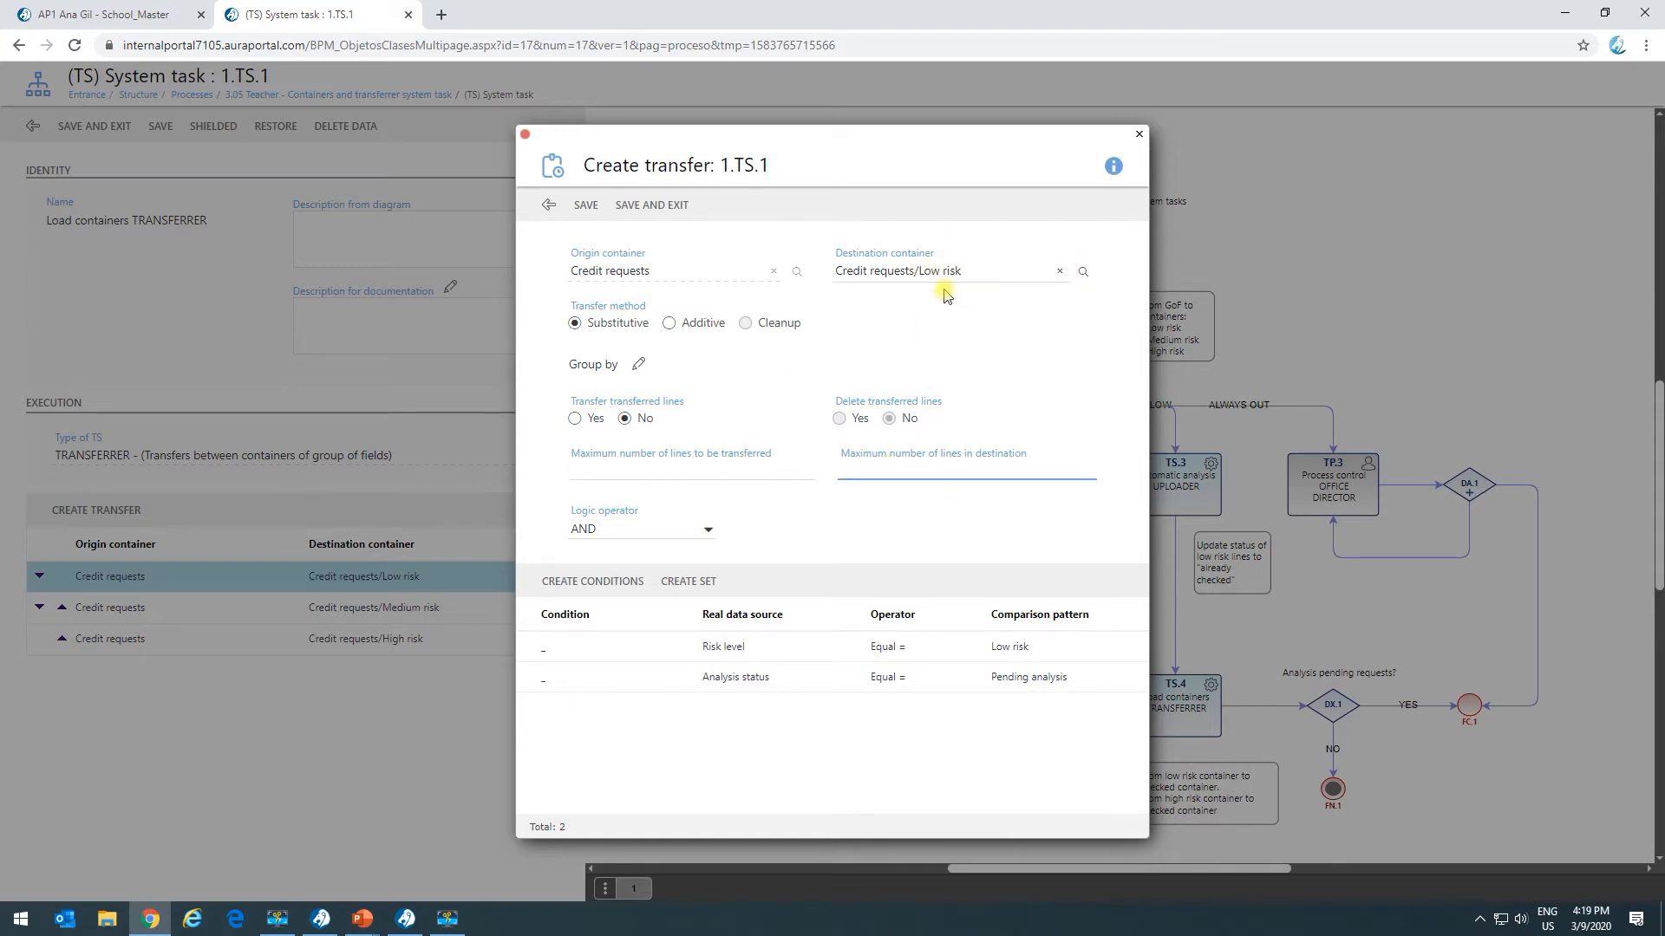
{"action": "left_click", "coordinate": [661, 472]}
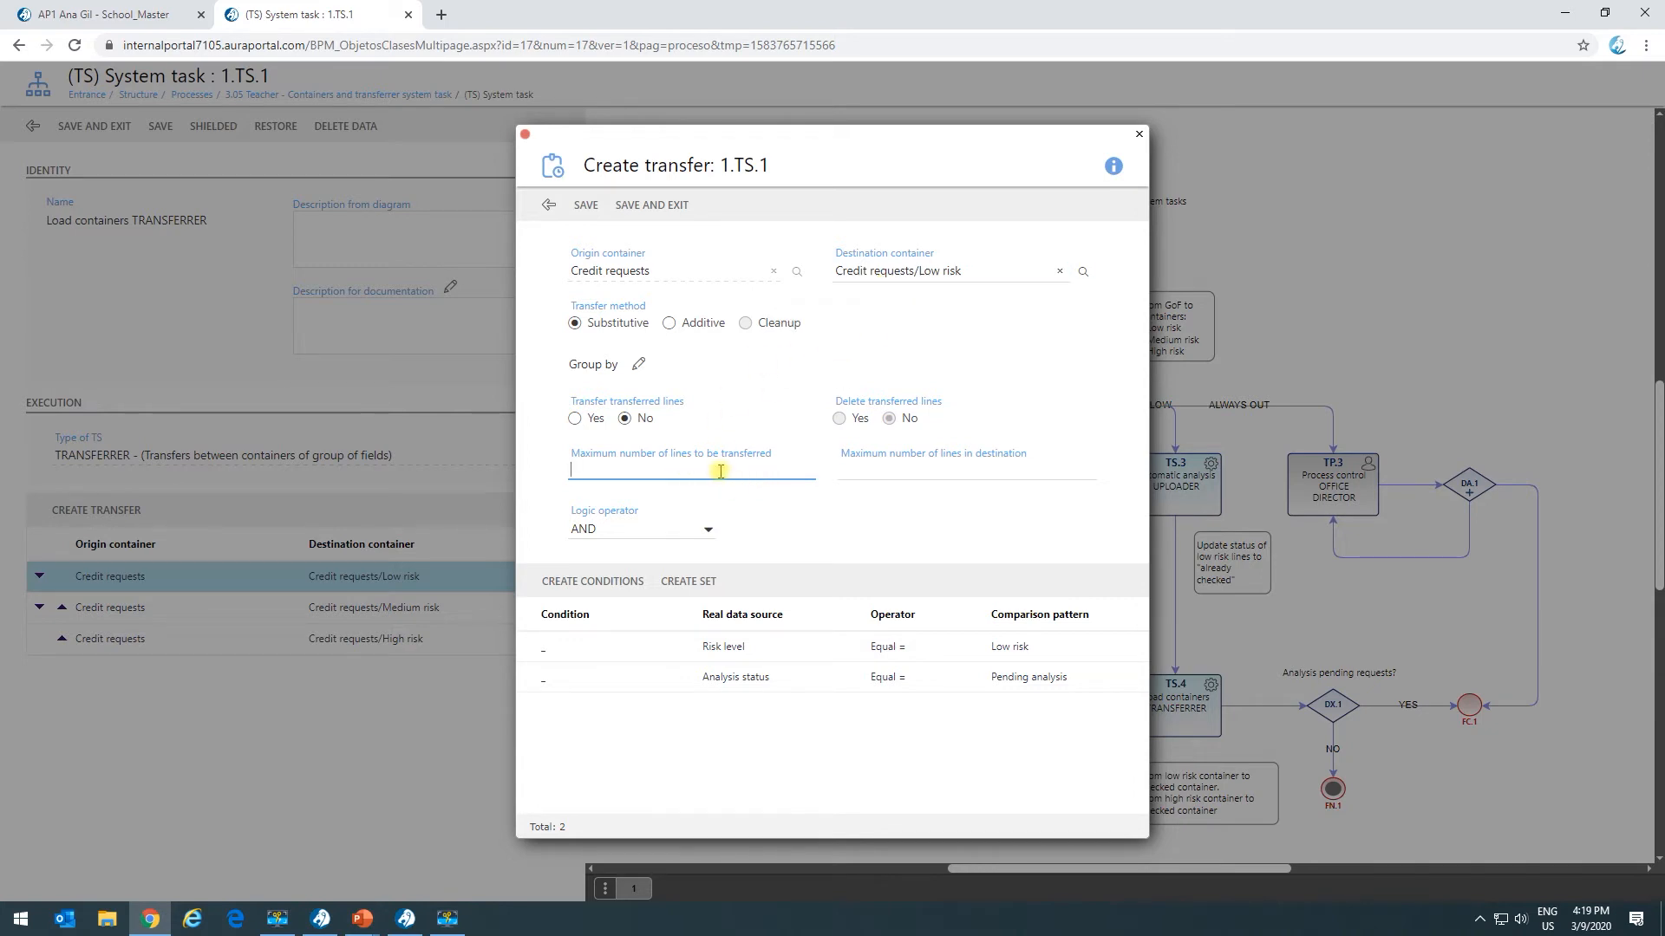
{"action": "left_click", "coordinate": [945, 471]}
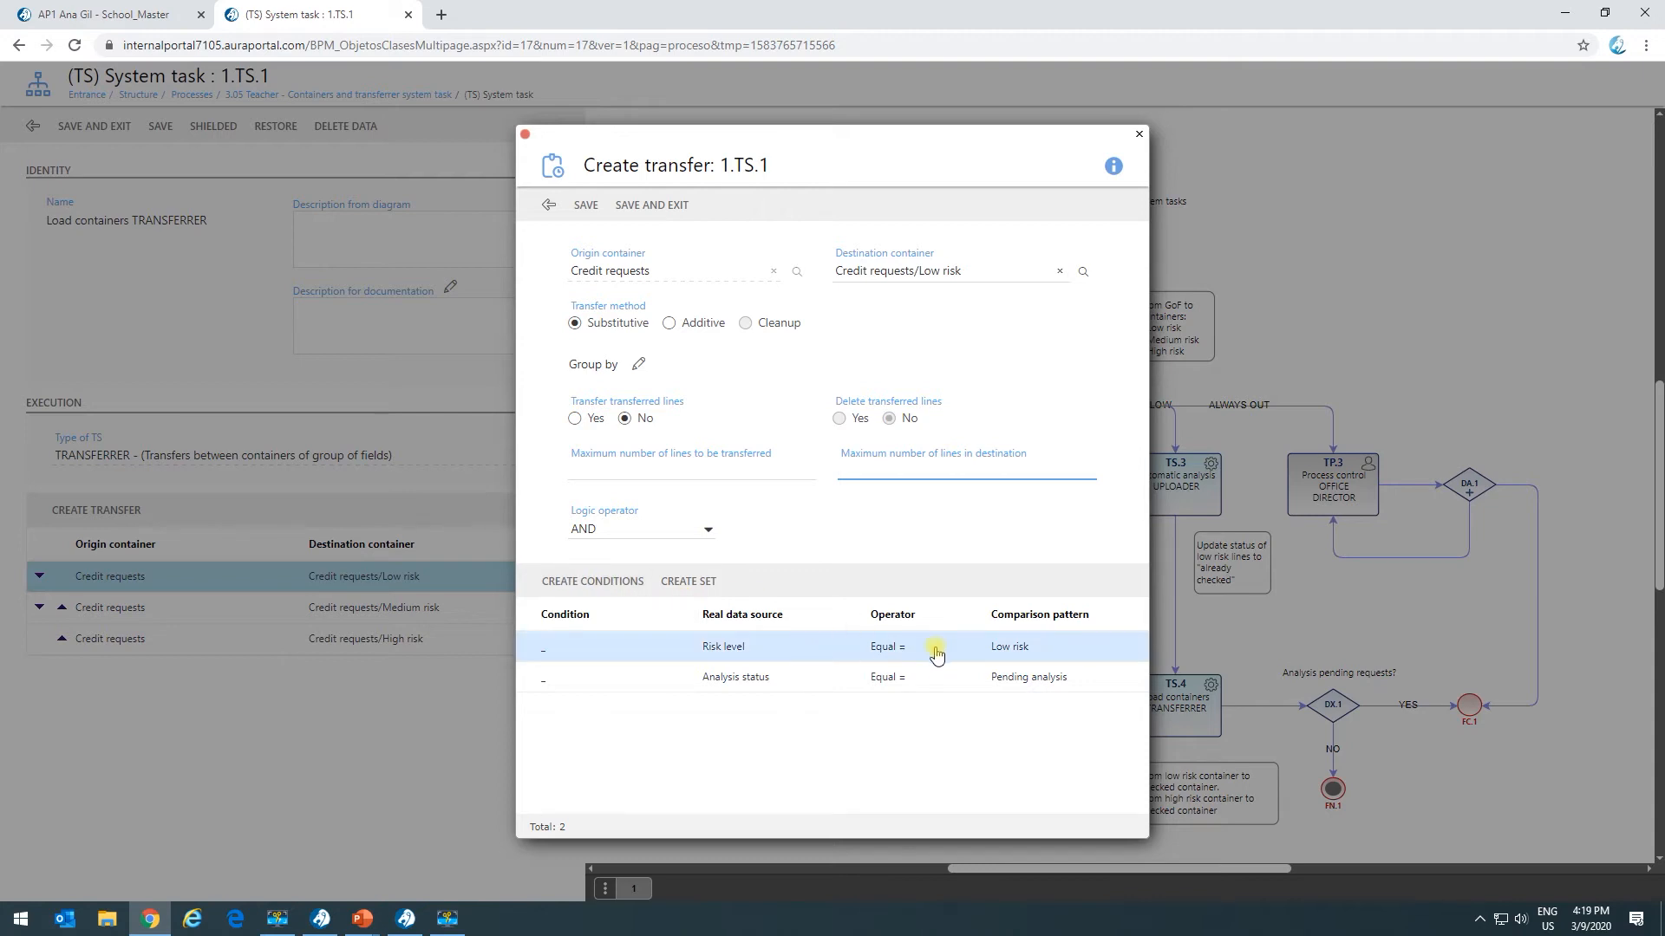
Inspect the Risk level condition's data type and available comparison operators, and return to the transfer without changes.
{"action": "left_click", "coordinate": [740, 646]}
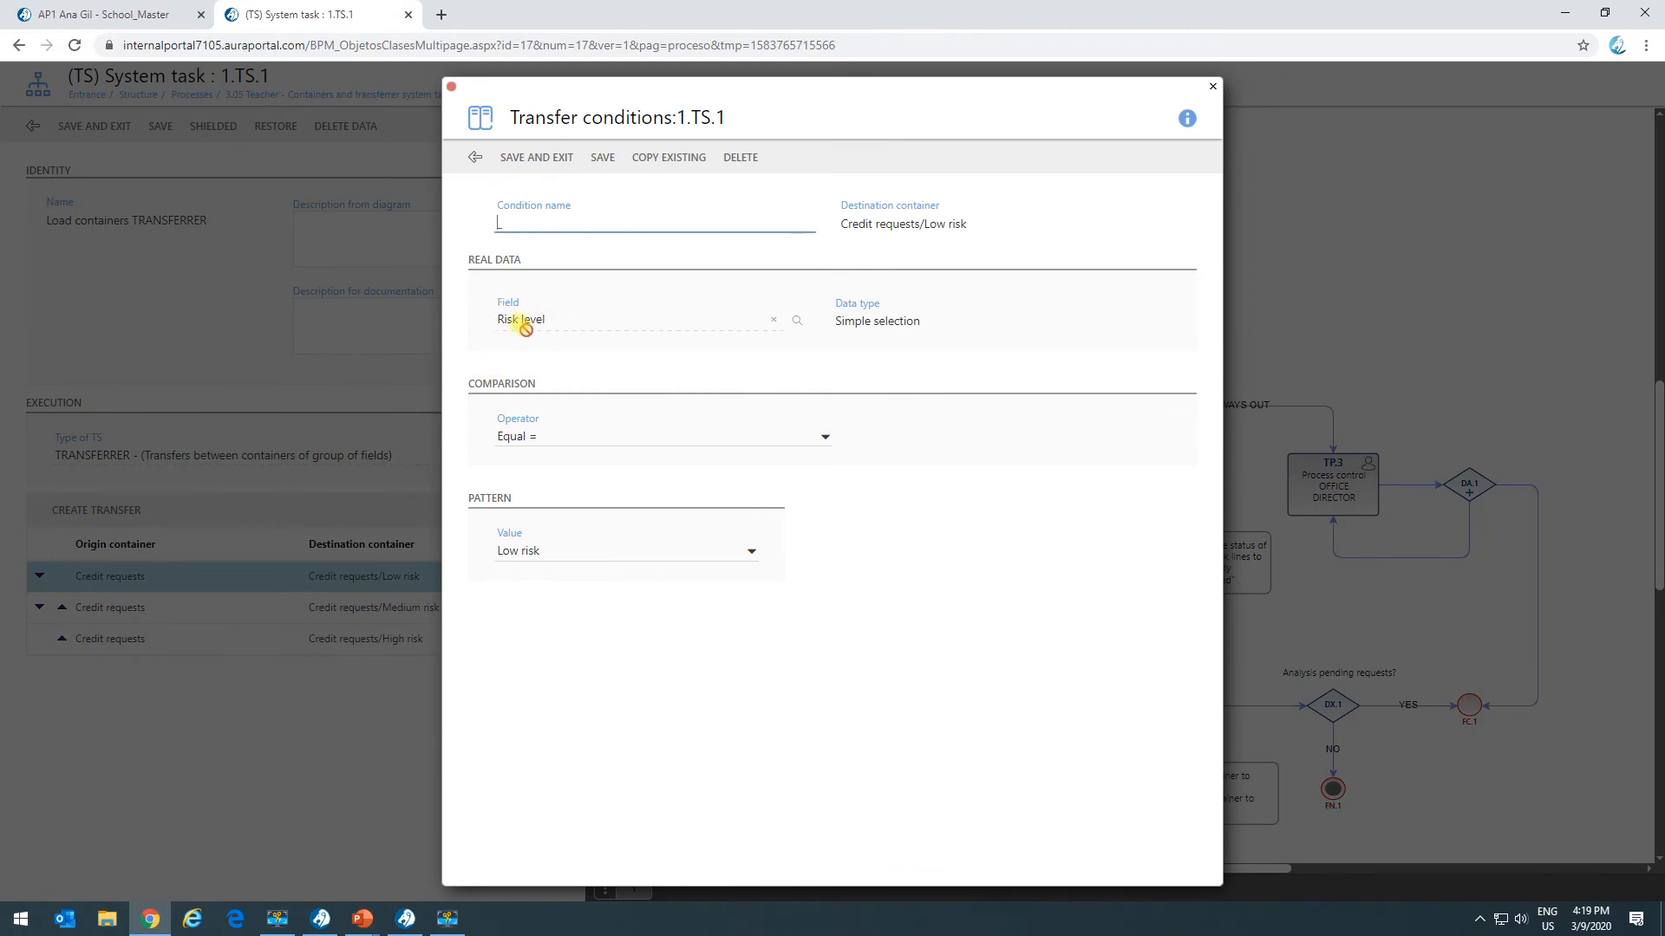
{"action": "left_click_drag", "start_coordinate": [845, 320], "coordinate": [931, 323]}
{"action": "left_click", "coordinate": [662, 439]}
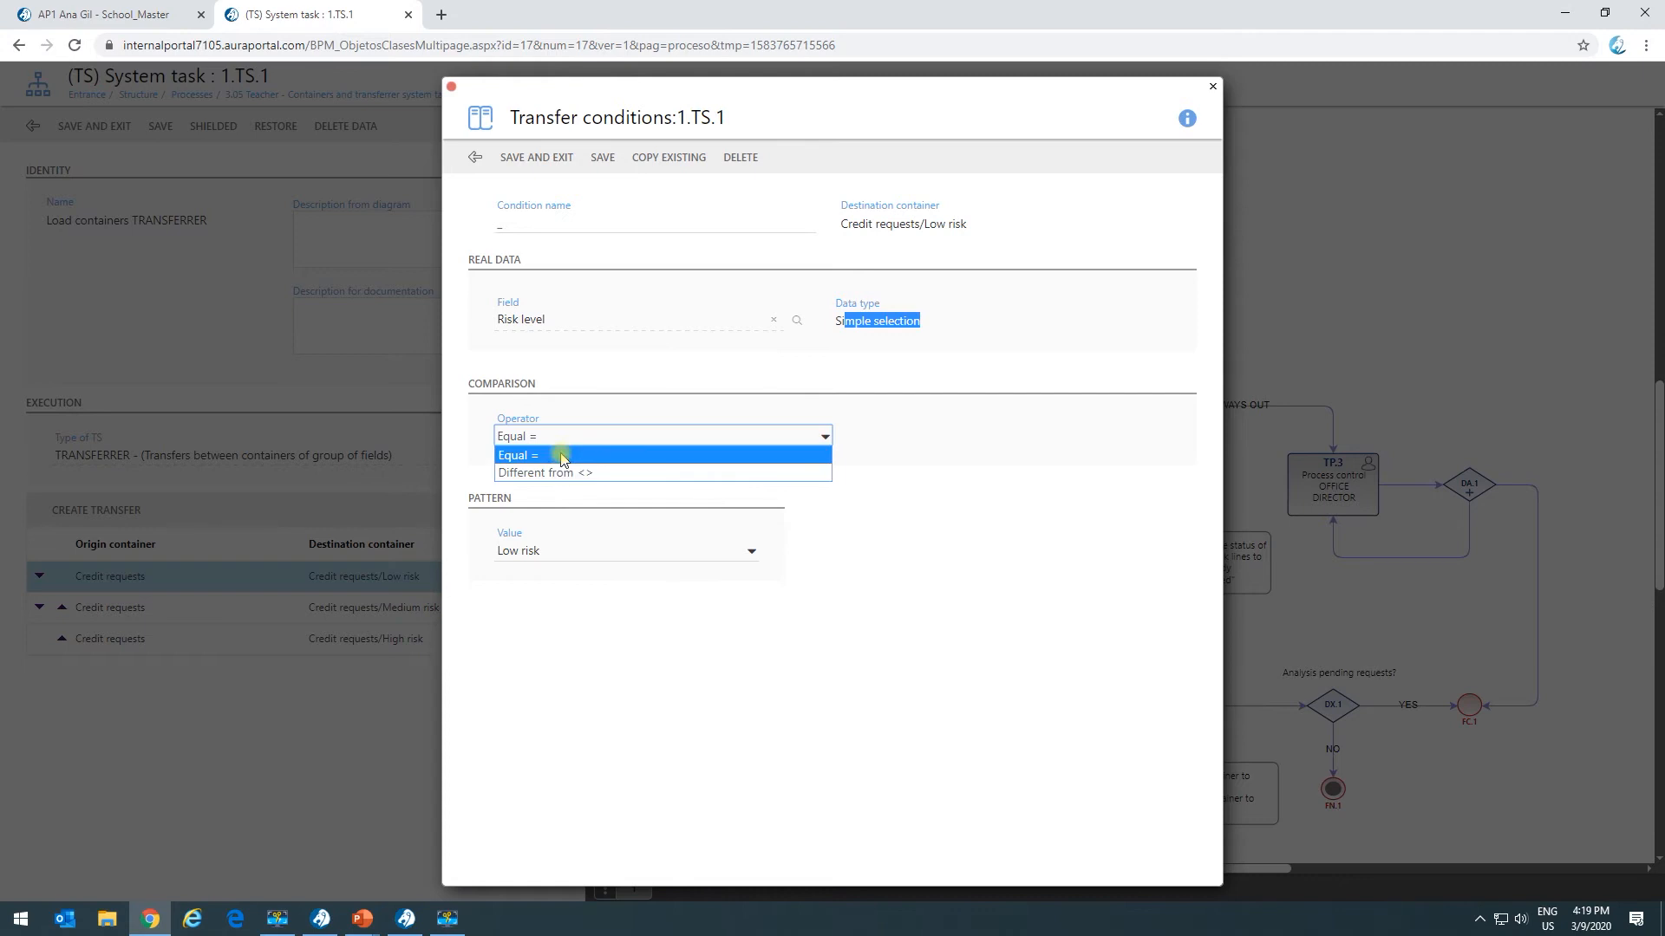
{"action": "left_click", "coordinate": [475, 157]}
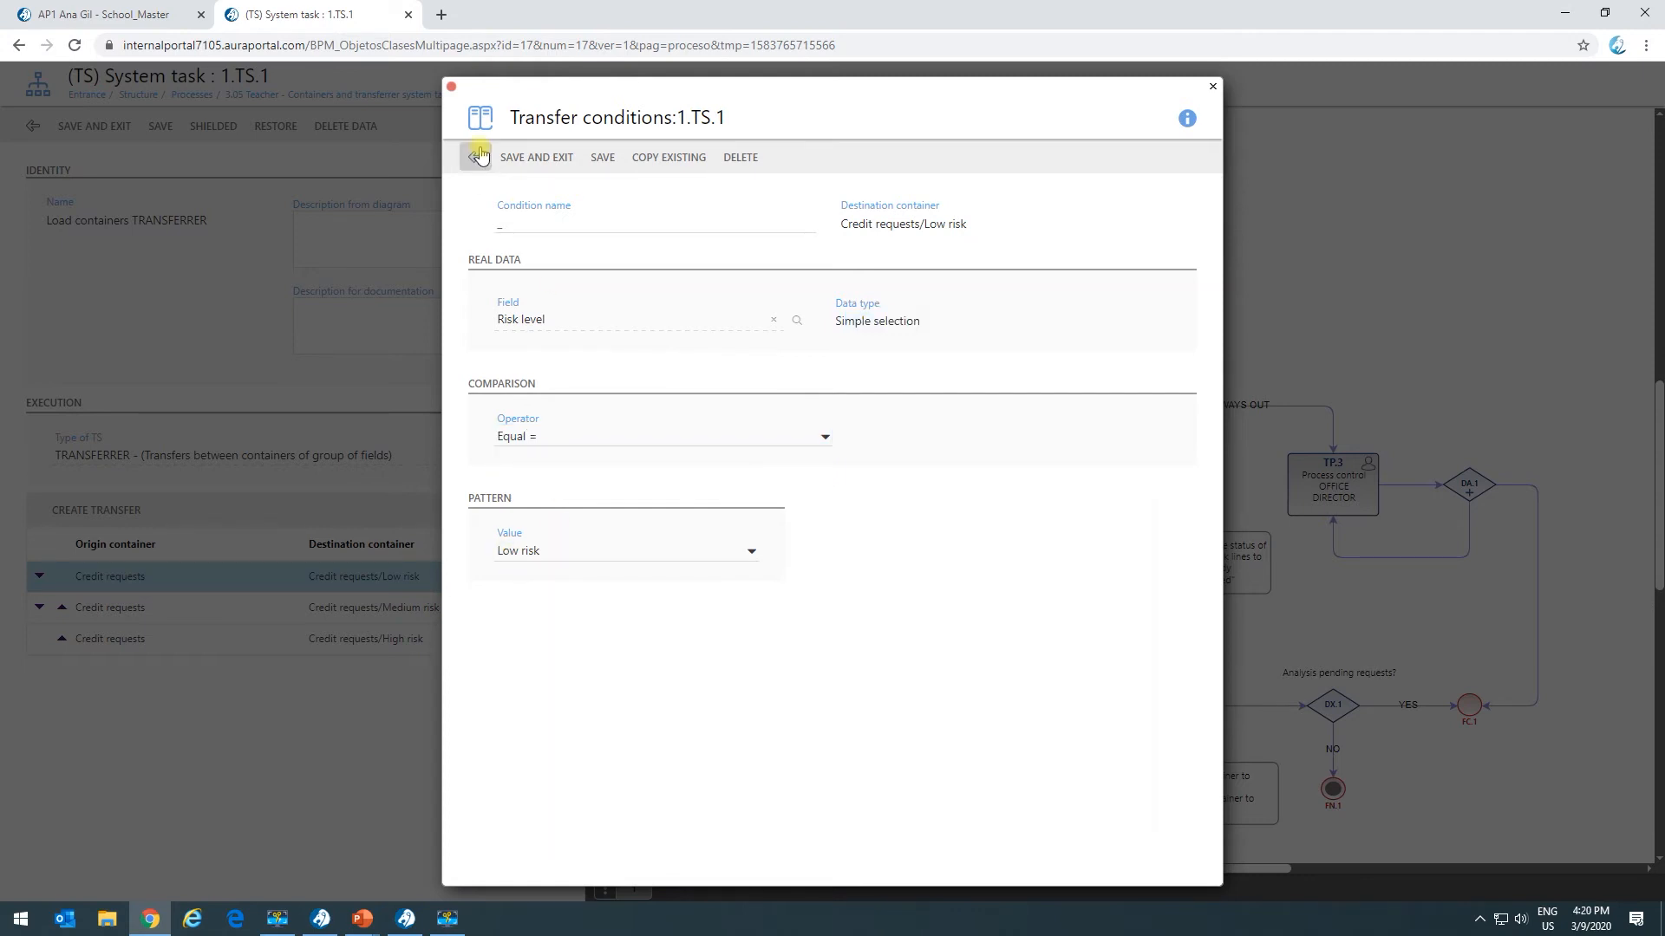
{"action": "left_click", "coordinate": [475, 157]}
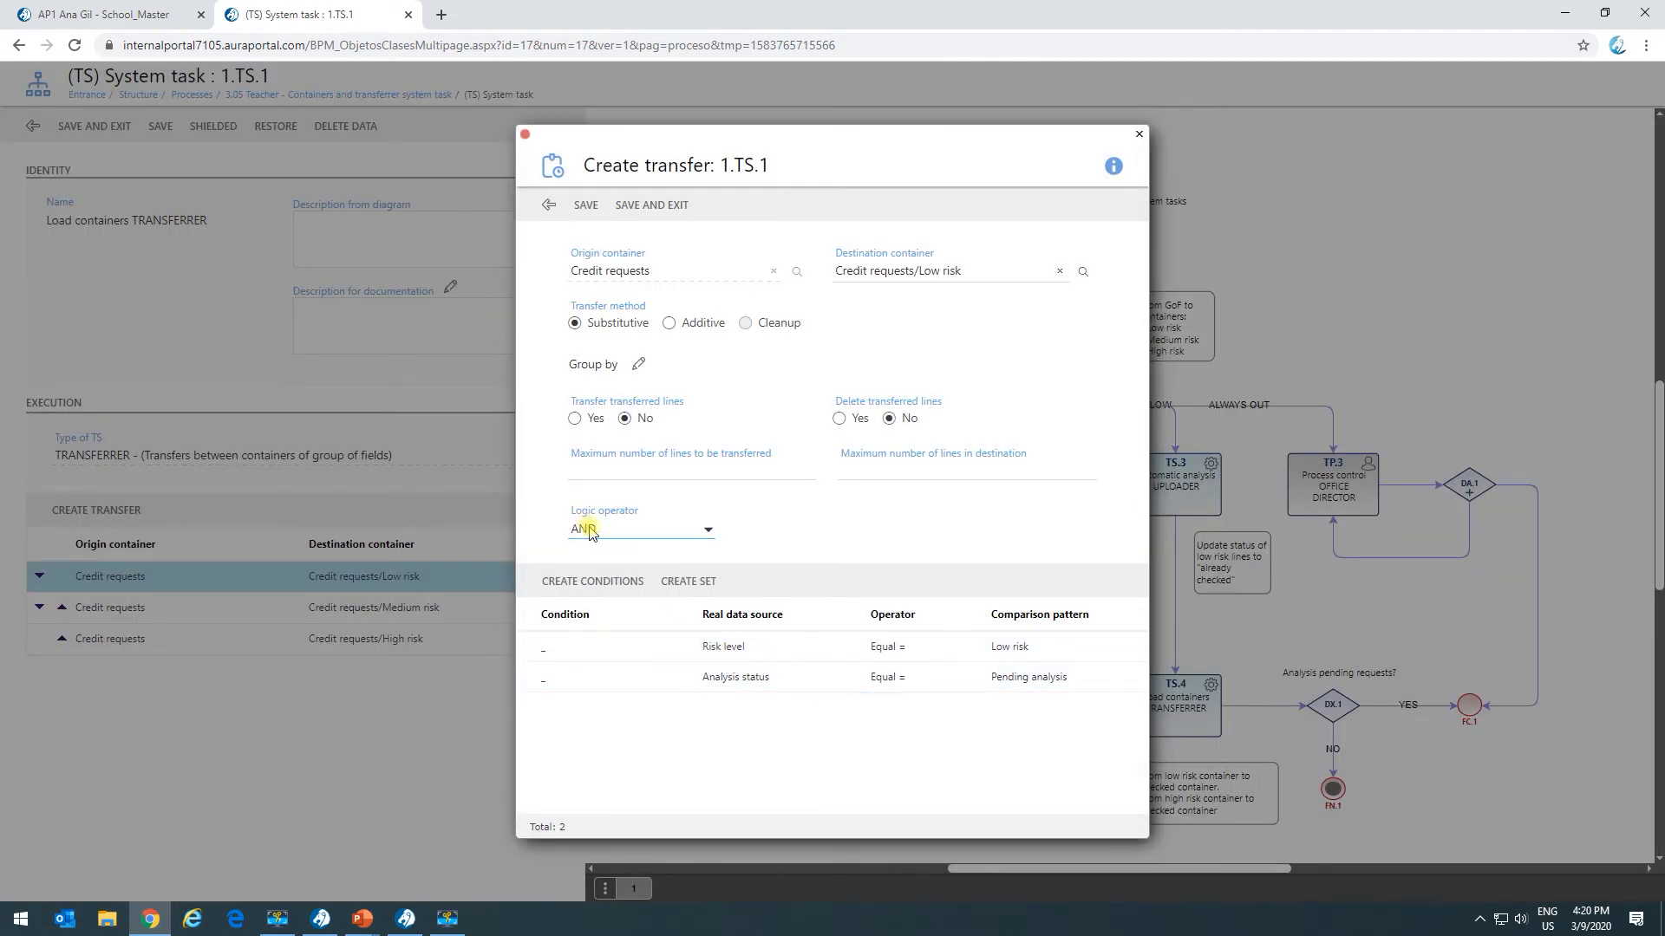
Inspect the Analysis status condition of the low risk transfer, and close the transfer without changes.
{"action": "left_click", "coordinate": [756, 681]}
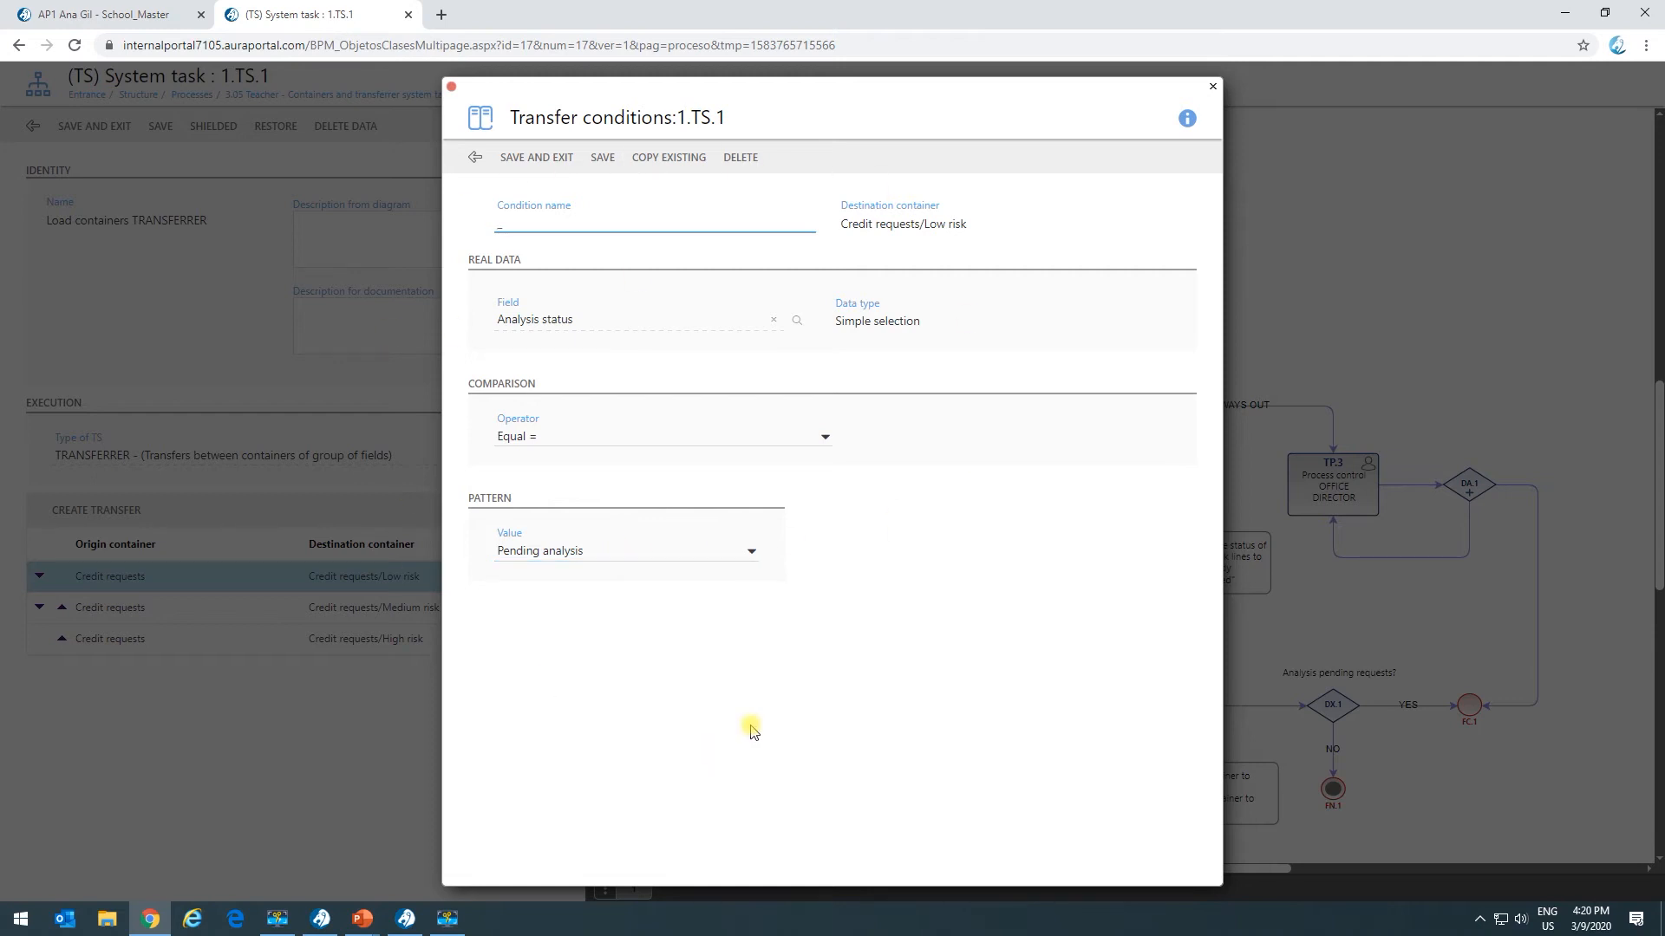
{"action": "left_click", "coordinate": [474, 157]}
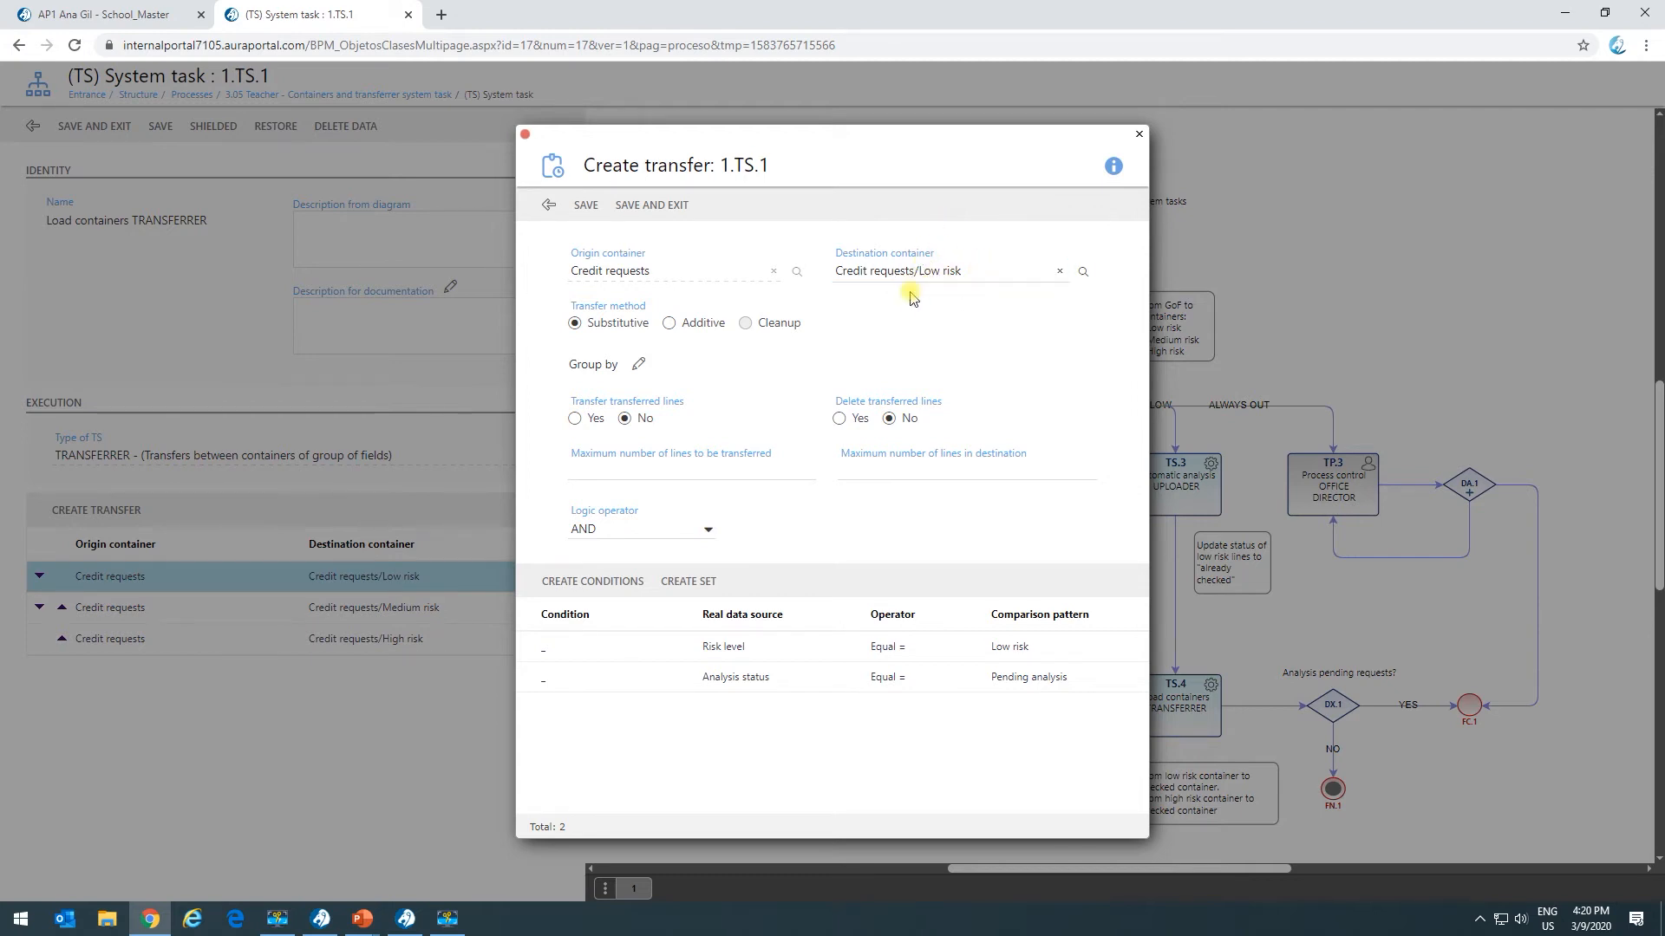
{"action": "left_click", "coordinate": [1138, 135]}
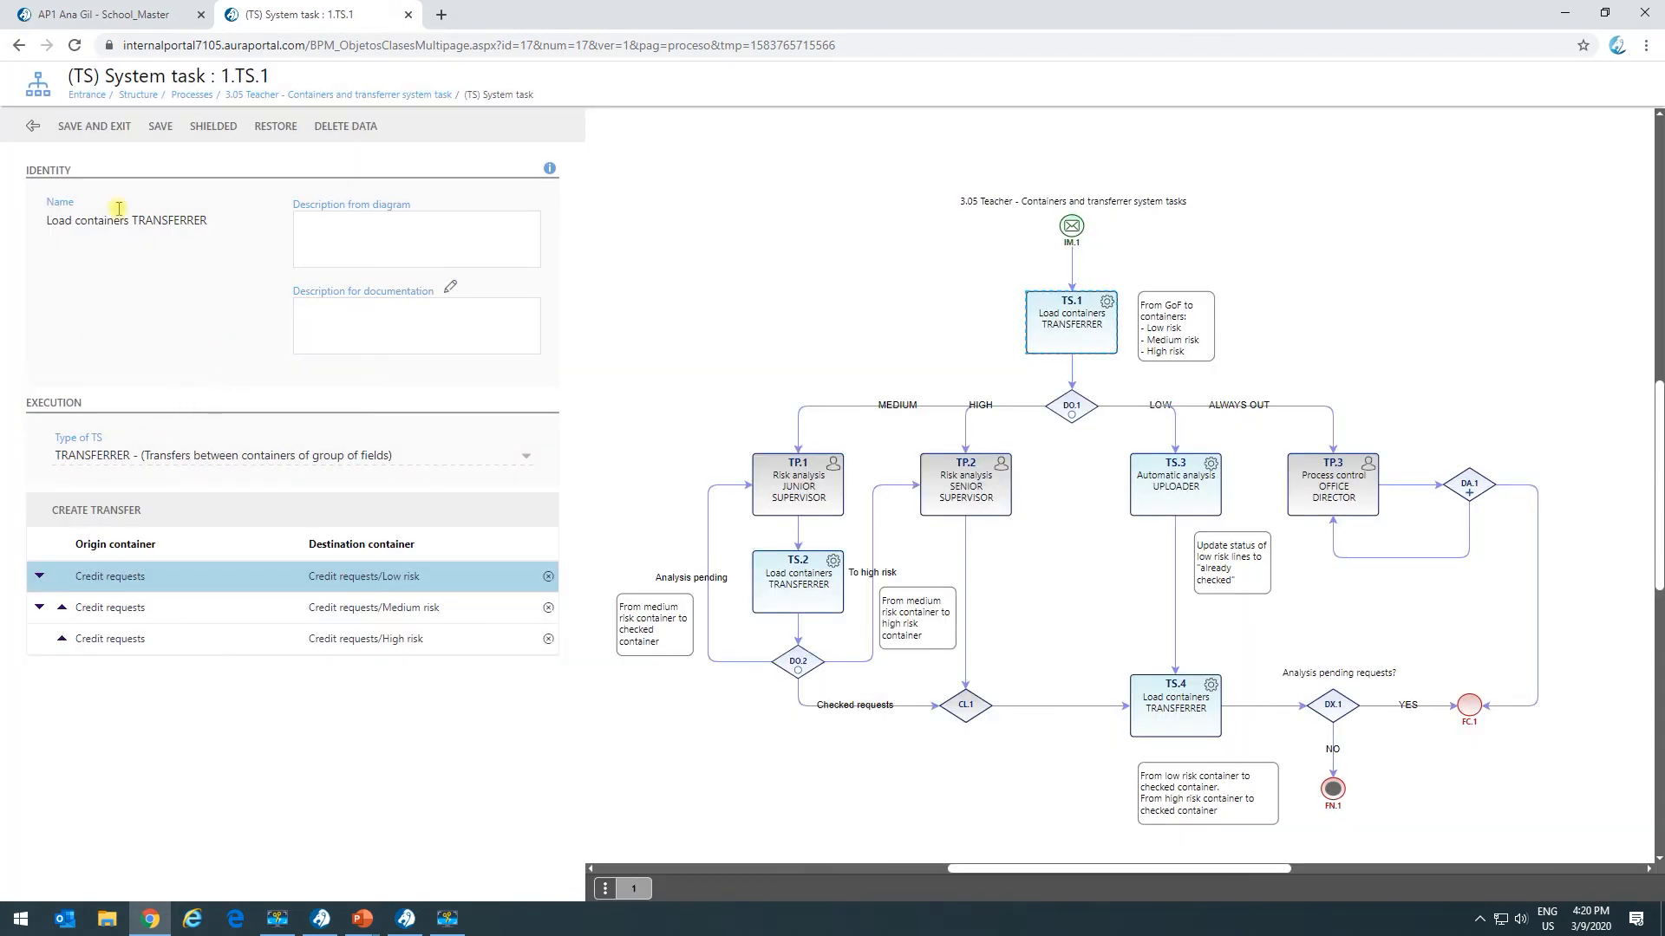
Create and save a transfer in TS.1 with origin container Credit requests and destination container Credit requests/Low risk.
{"action": "left_click", "coordinate": [83, 513]}
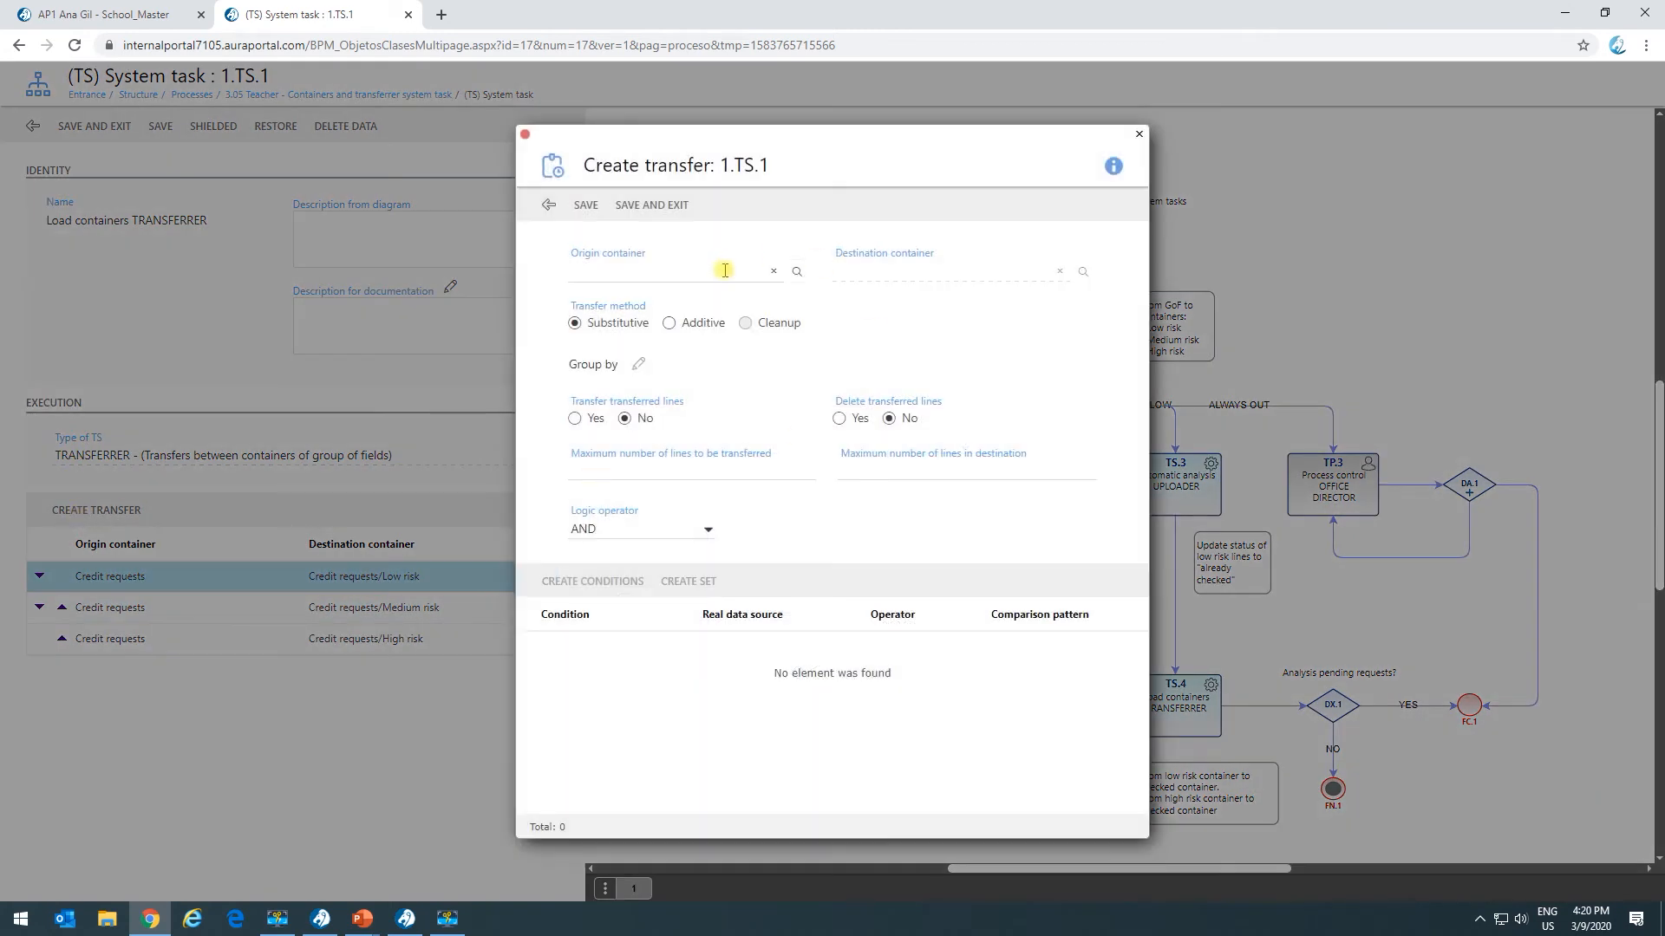
{"action": "left_click", "coordinate": [795, 270]}
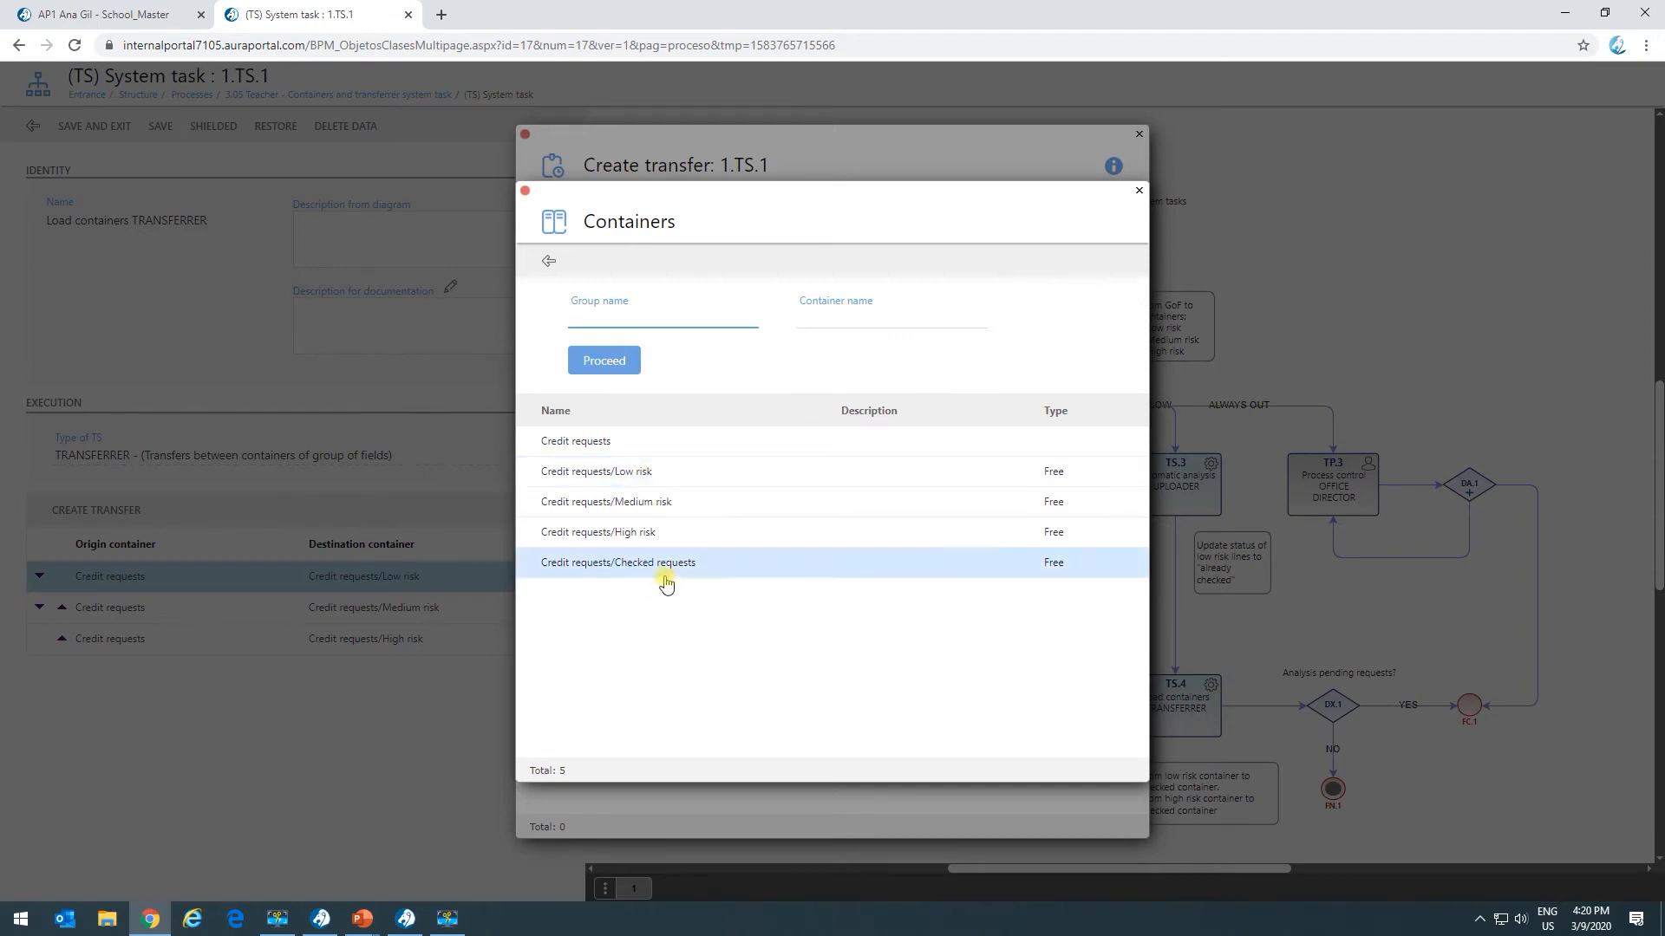
{"action": "left_click", "coordinate": [594, 444]}
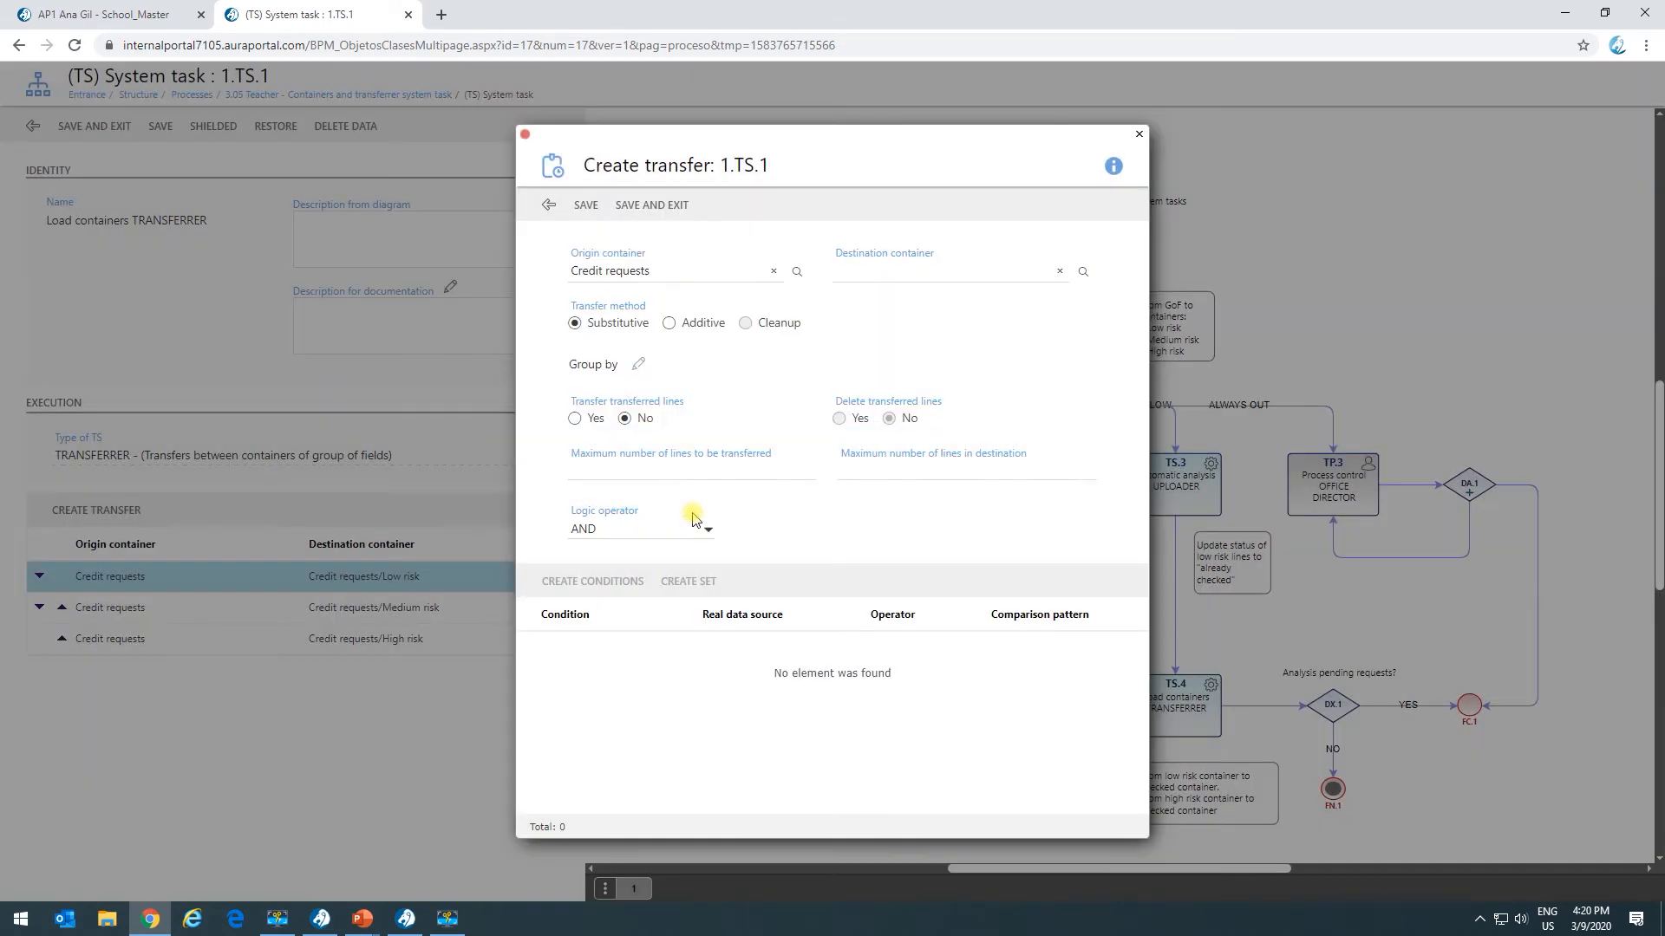
{"action": "left_click", "coordinate": [1083, 271]}
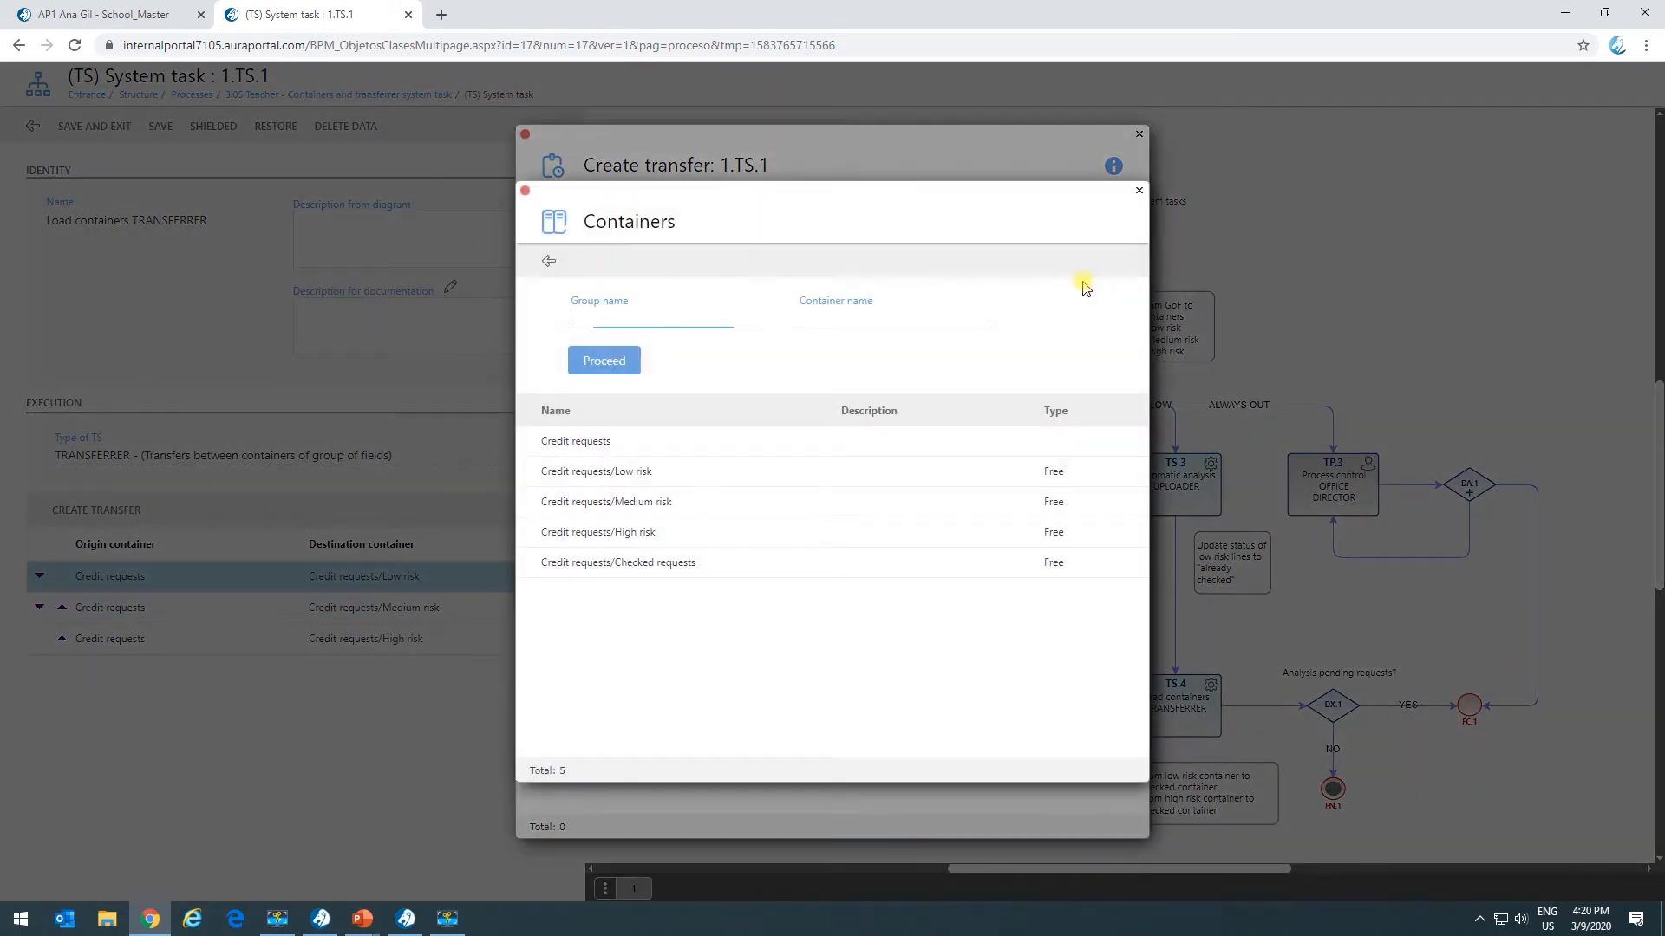
{"action": "left_click", "coordinate": [615, 471]}
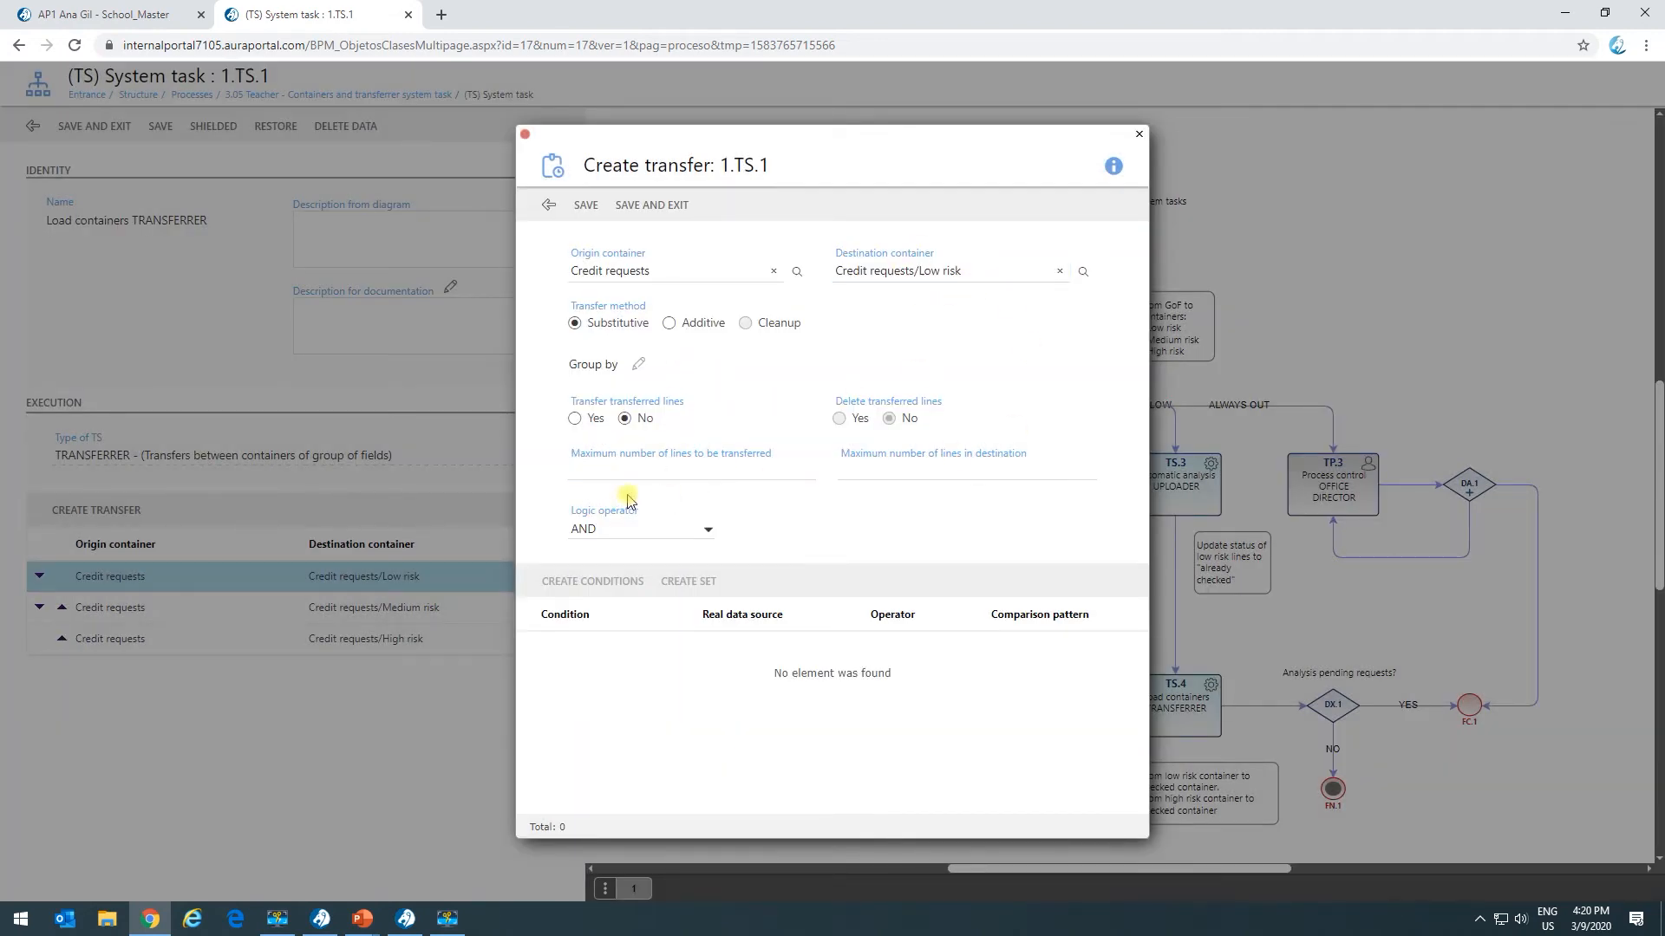
{"action": "left_click", "coordinate": [582, 207]}
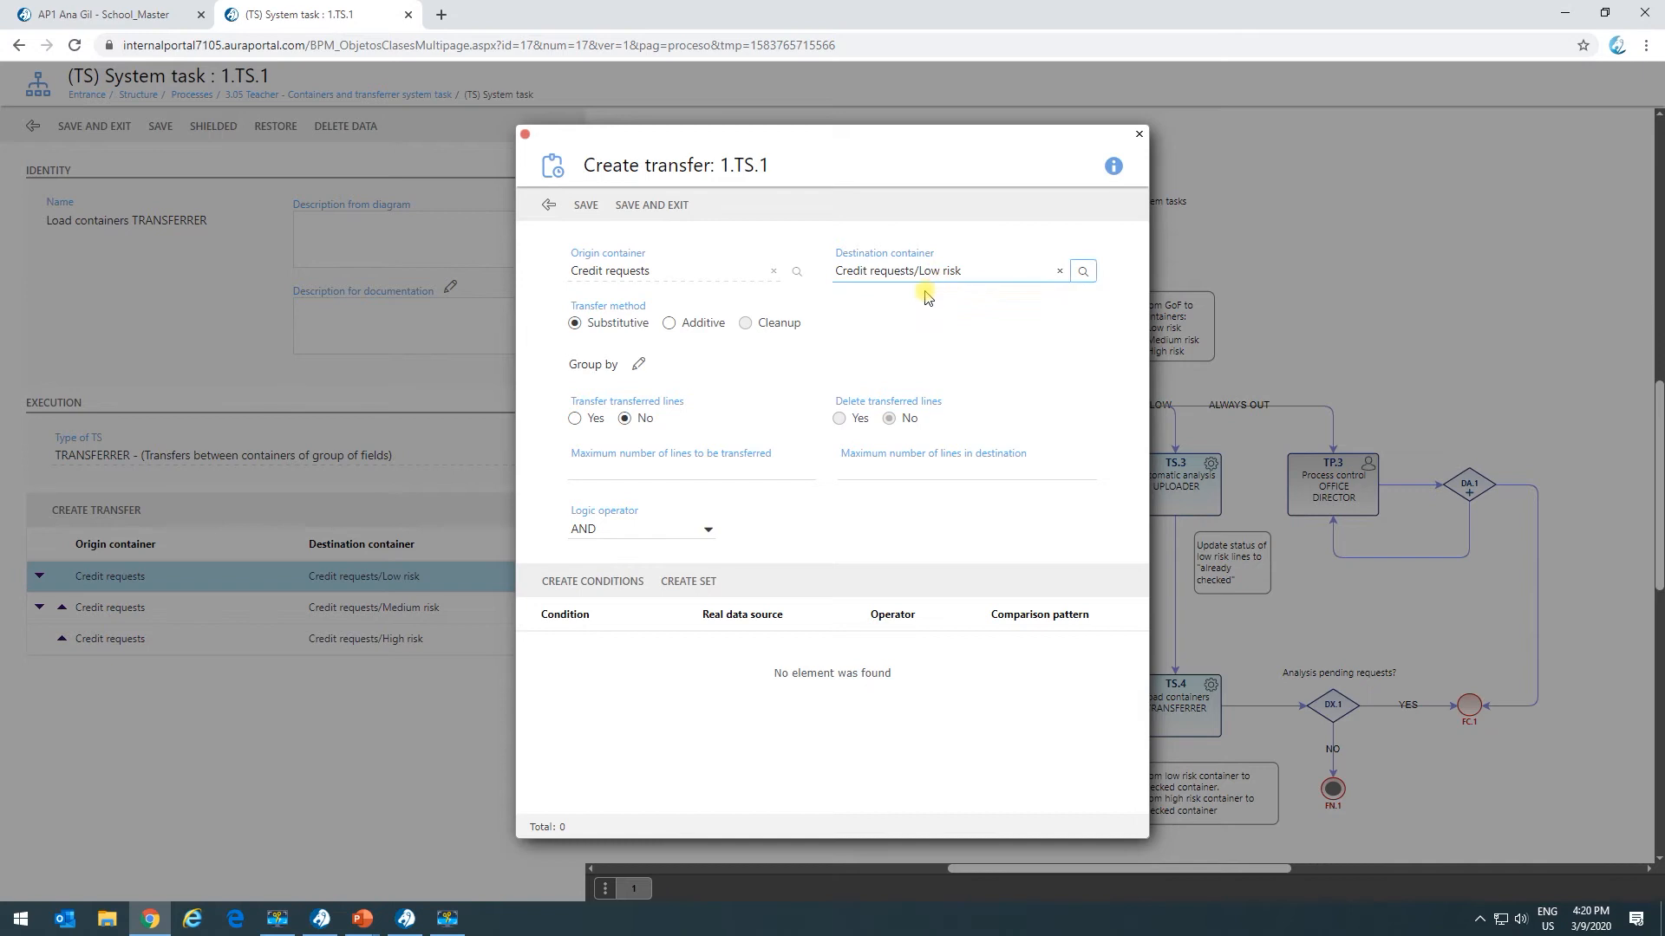
{"action": "left_click", "coordinate": [954, 274]}
Add a condition to the new transfer requiring the Risk level field to equal Low risk, and save it.
{"action": "left_click", "coordinate": [590, 581]}
{"action": "left_click", "coordinate": [795, 314]}
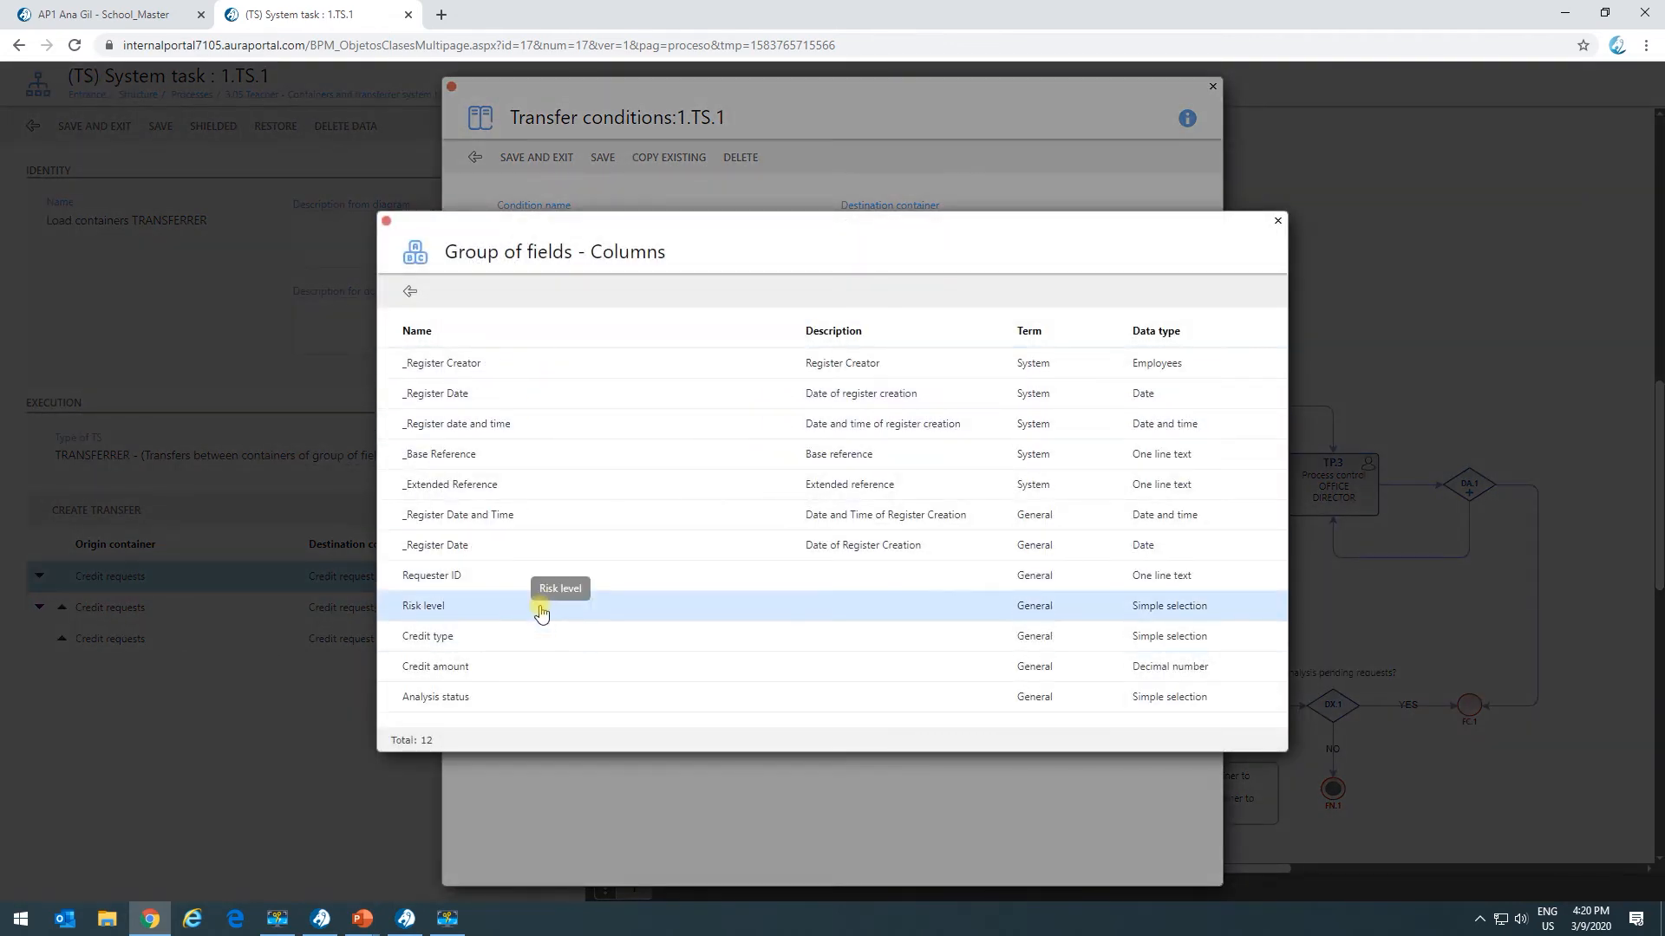
{"action": "left_click", "coordinate": [835, 636]}
{"action": "left_click", "coordinate": [797, 322]}
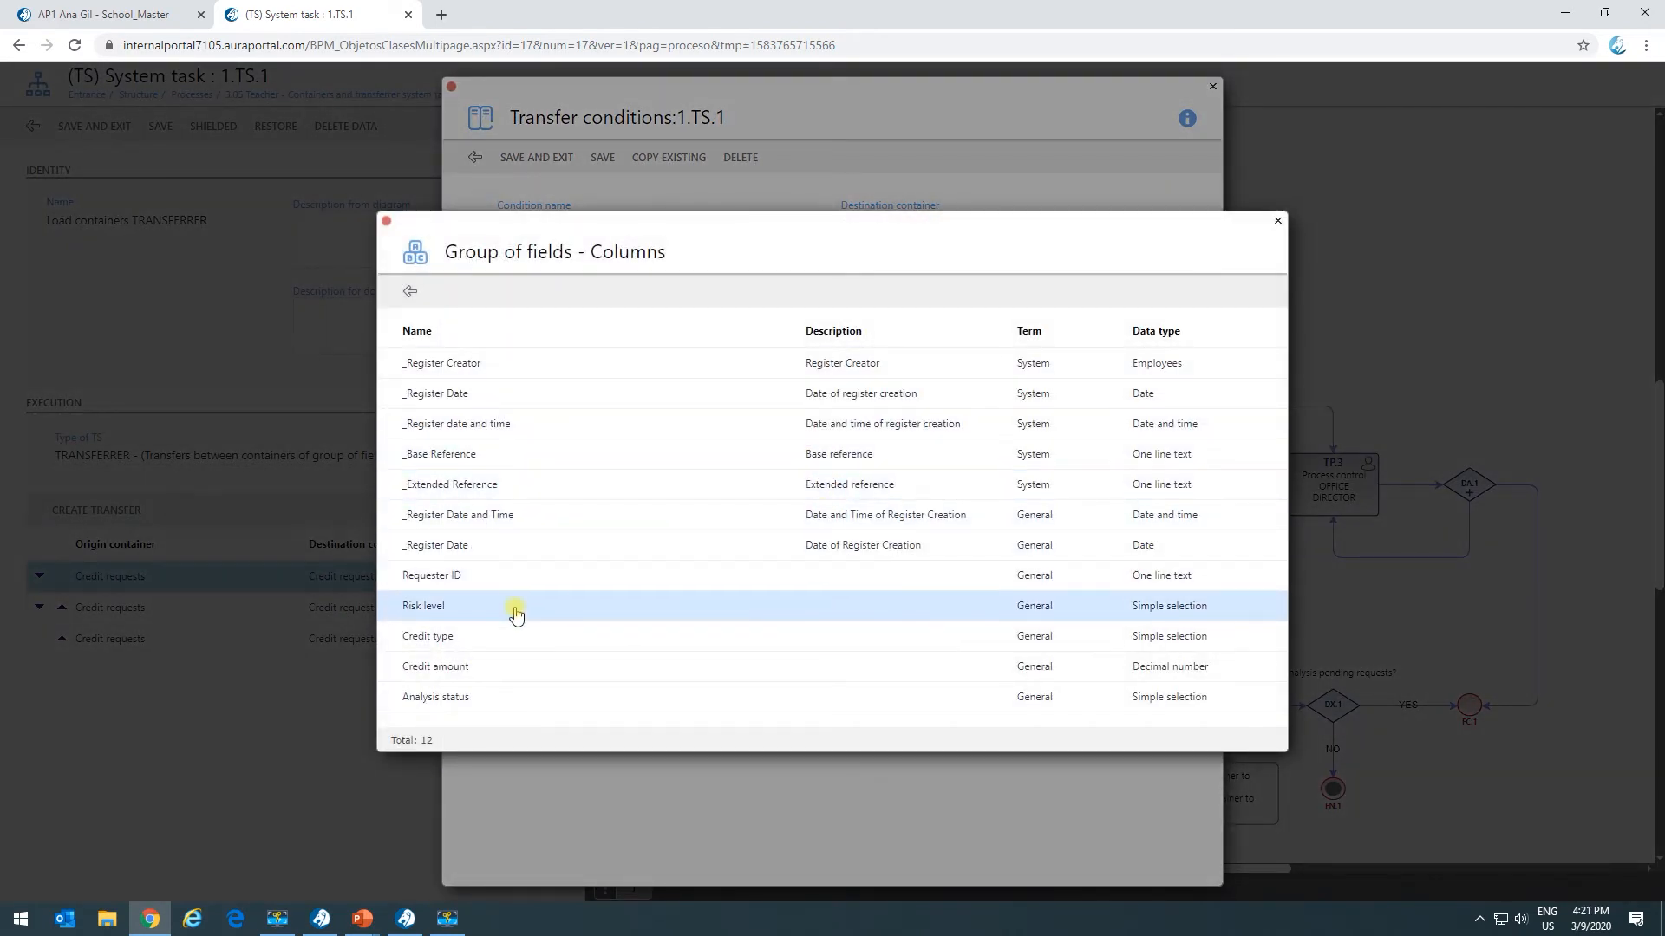
{"action": "left_click", "coordinate": [516, 613]}
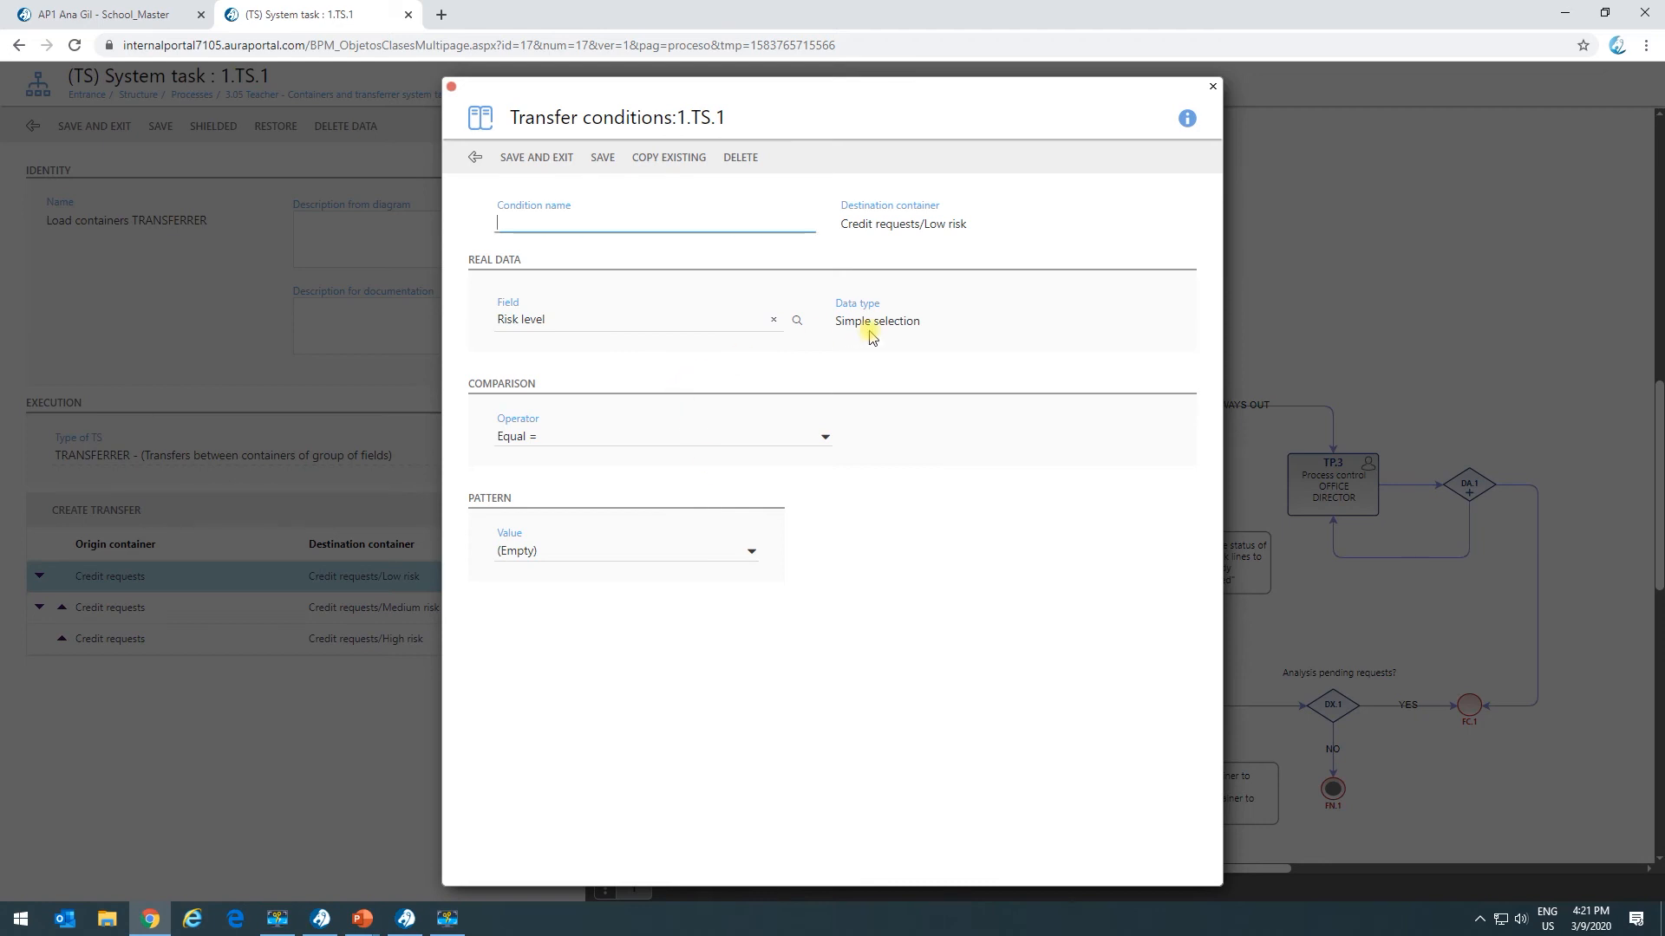
{"action": "left_click", "coordinate": [568, 555]}
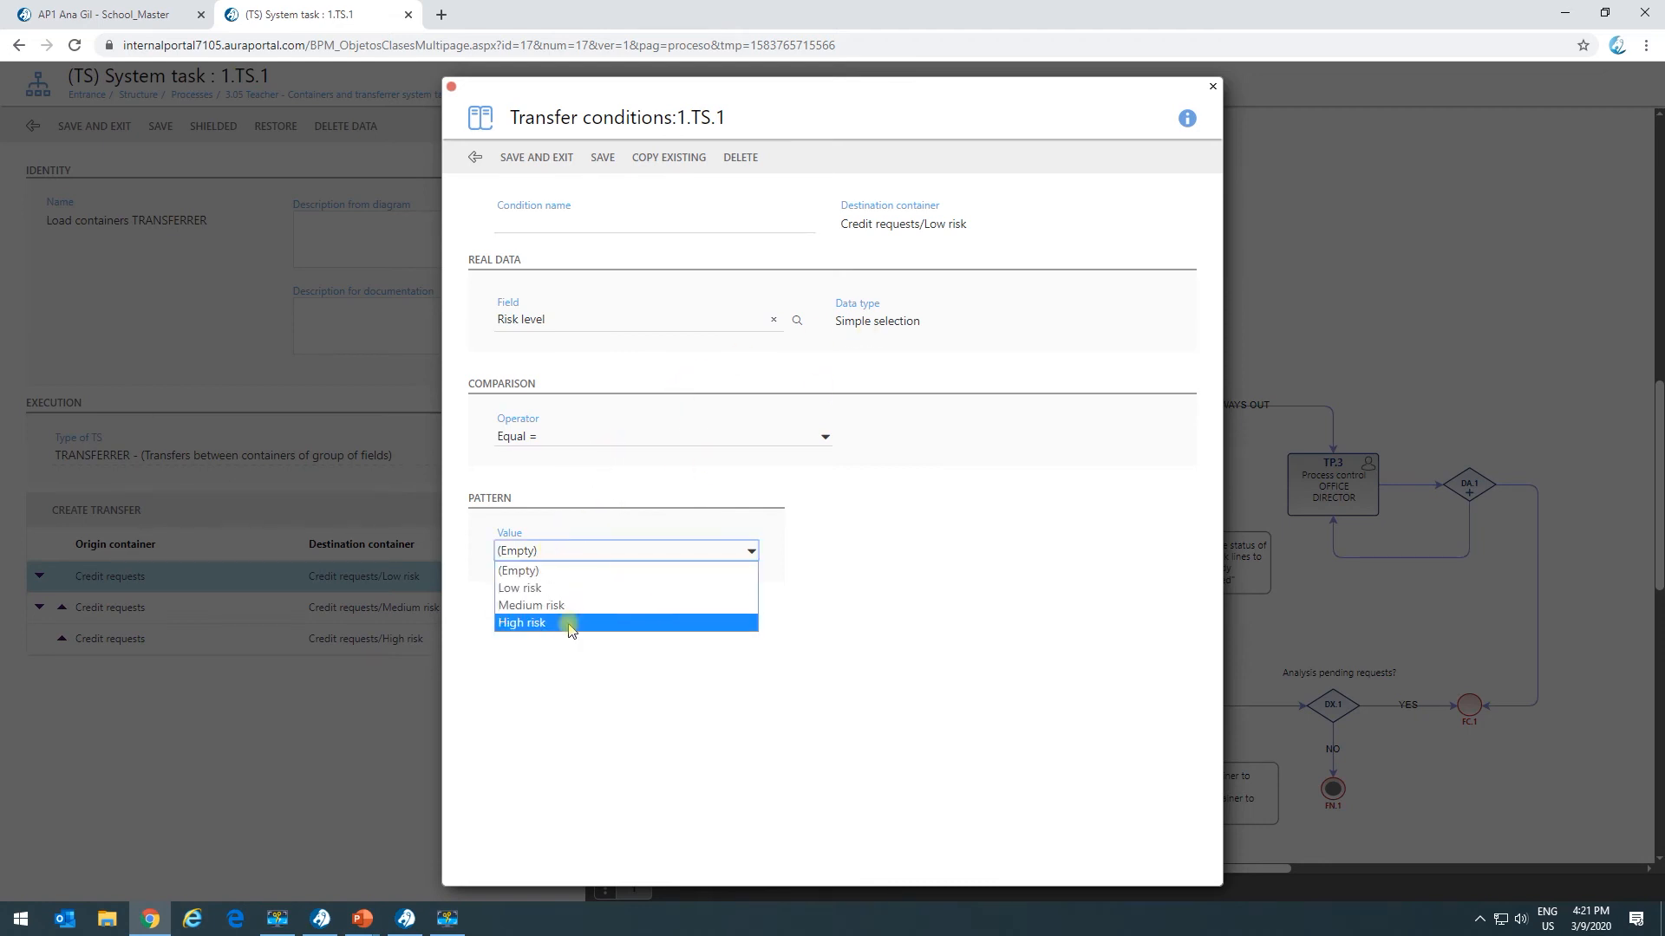
{"action": "left_click", "coordinate": [568, 593]}
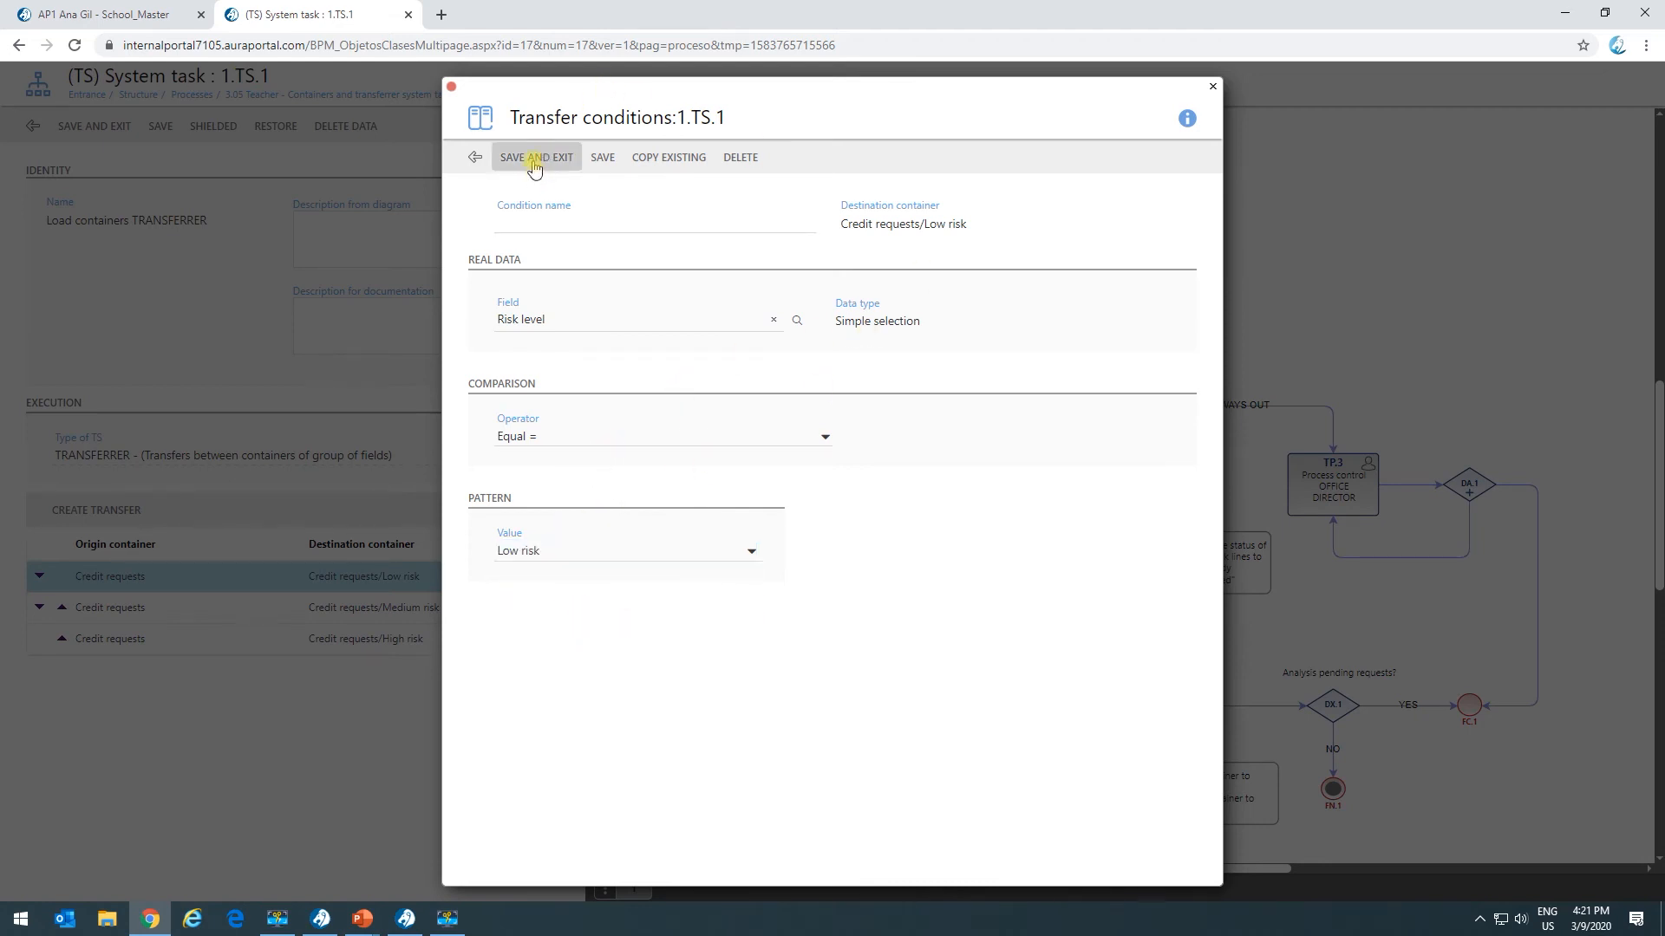
{"action": "left_click", "coordinate": [534, 158]}
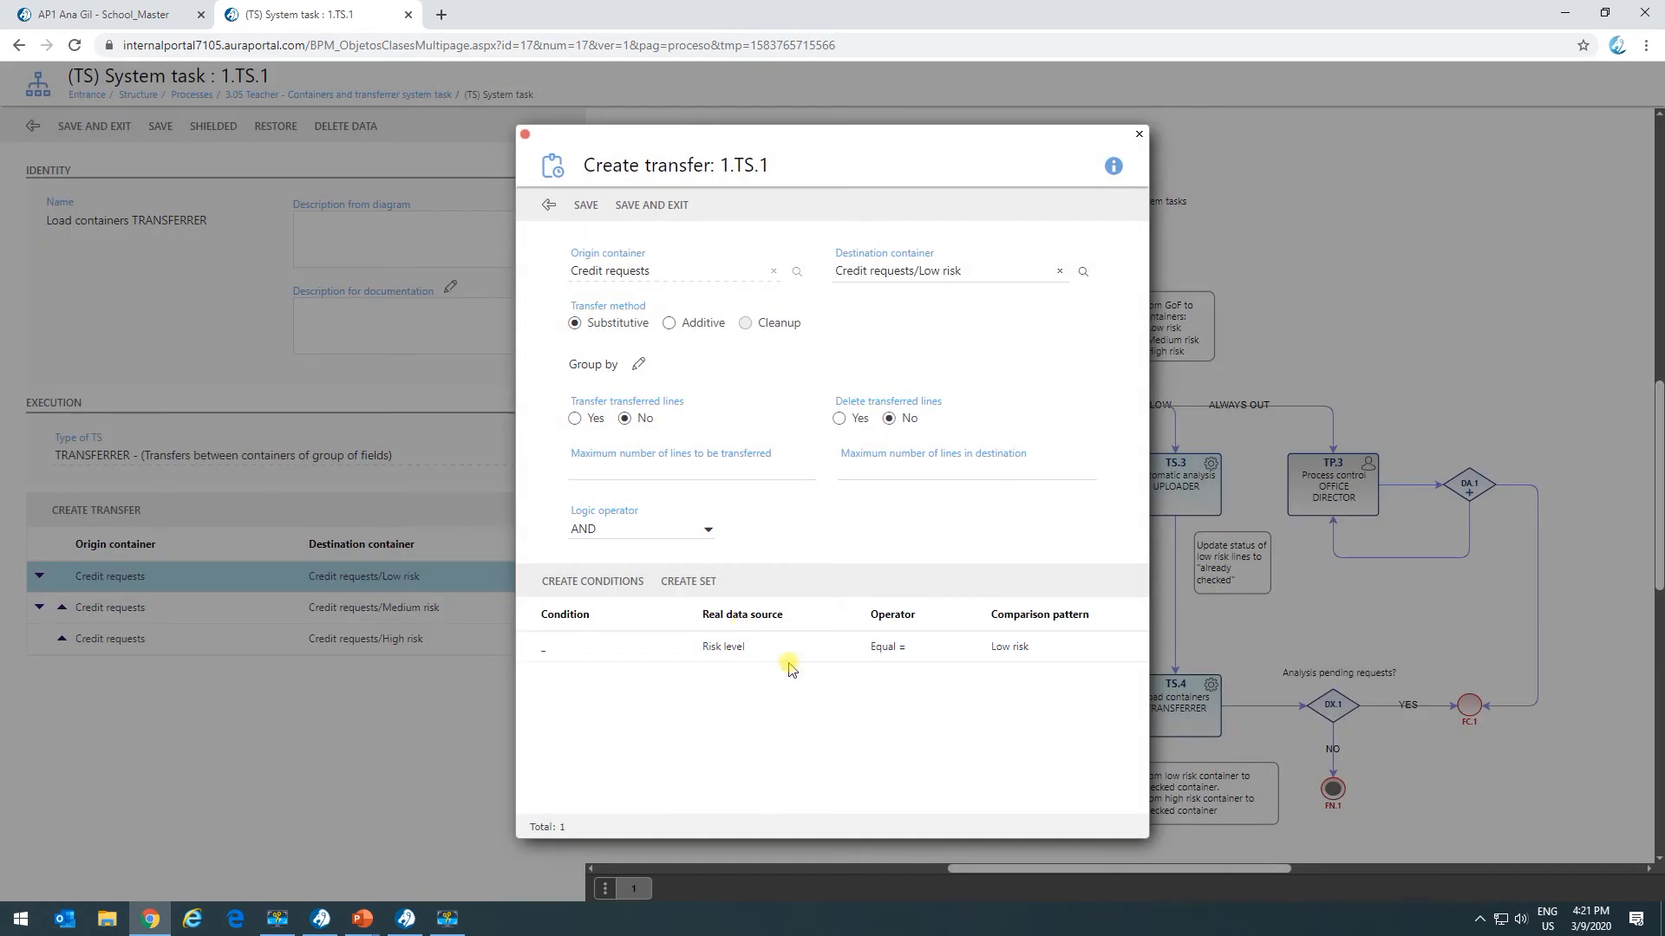